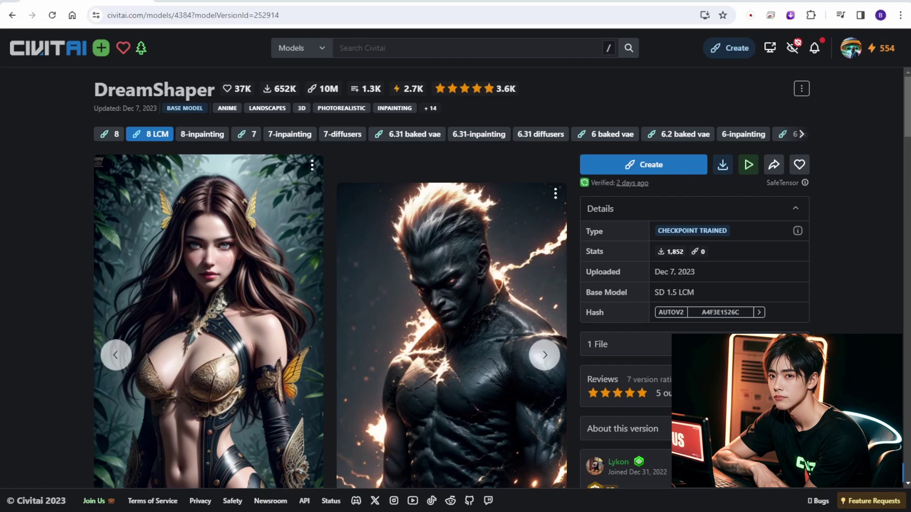
- Scroll to the DreamShaper 8 LCM notes and highlight that LCM suits video
scroll(179, 146, down, 15)
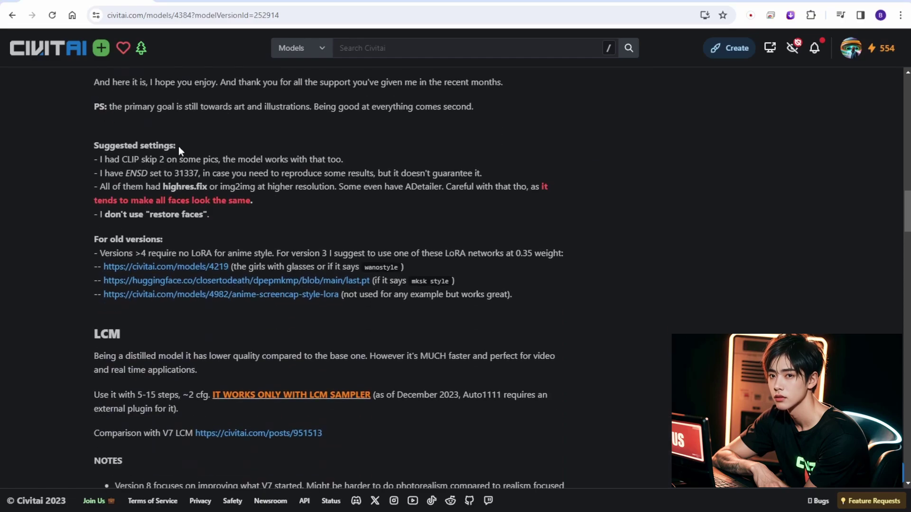
scroll(179, 150, down, 1)
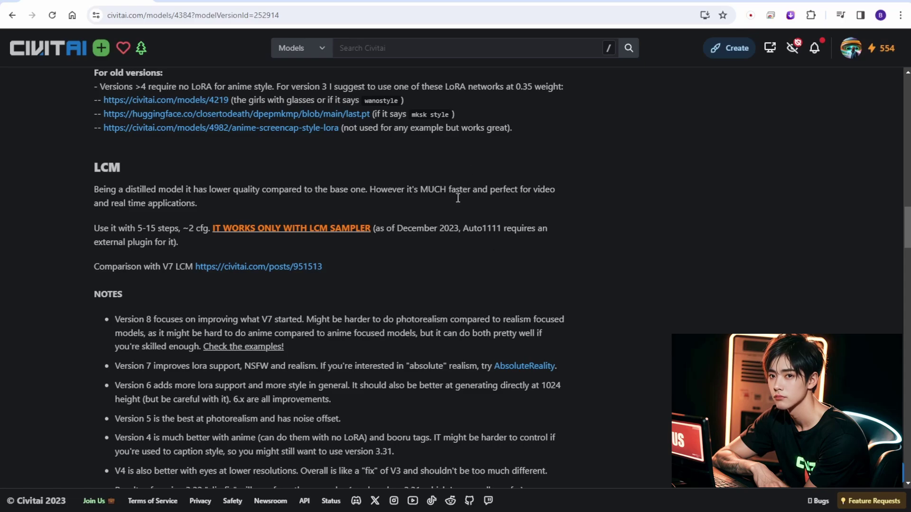
drag(449, 188, 194, 202)
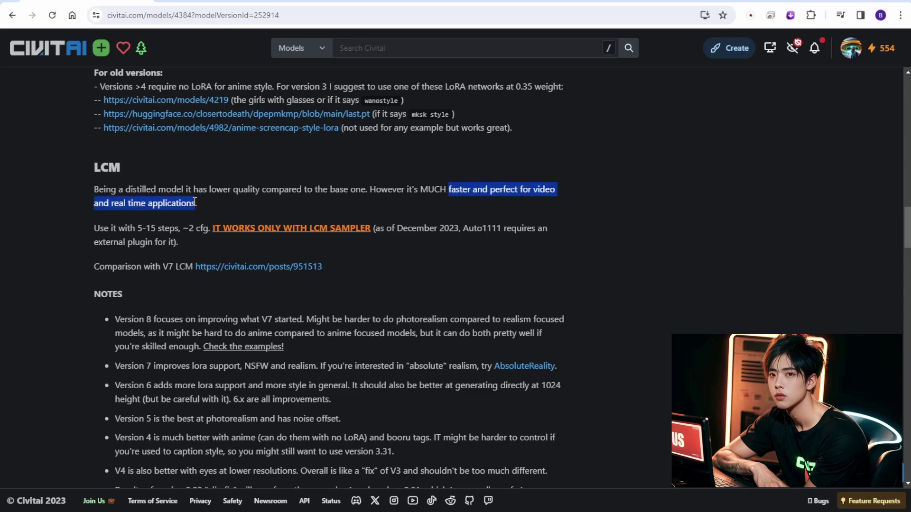
click(210, 290)
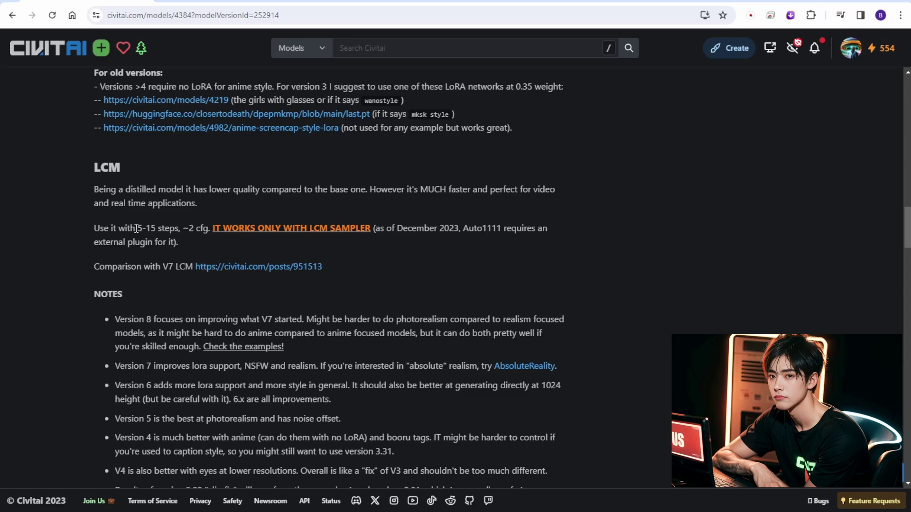
- Highlight the recommended 5-15 steps, then the whole LCM usage paragraph
drag(136, 228, 178, 225)
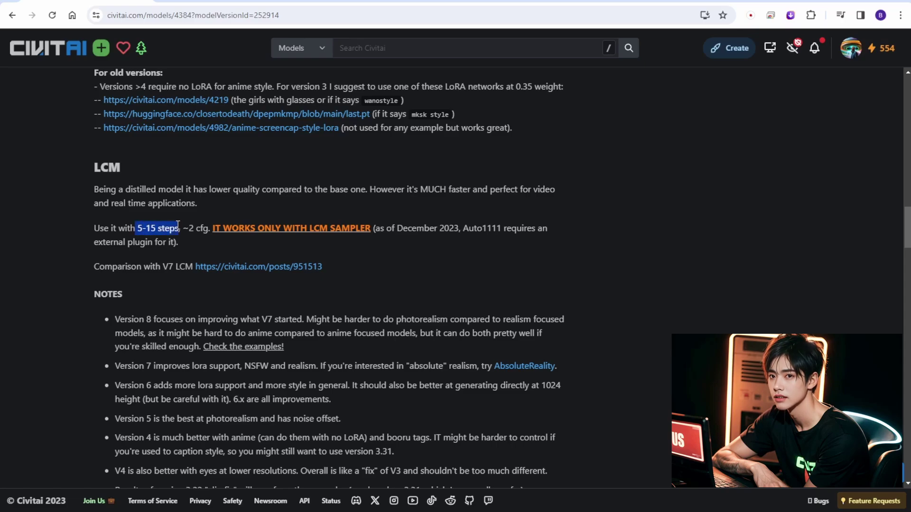
click(196, 245)
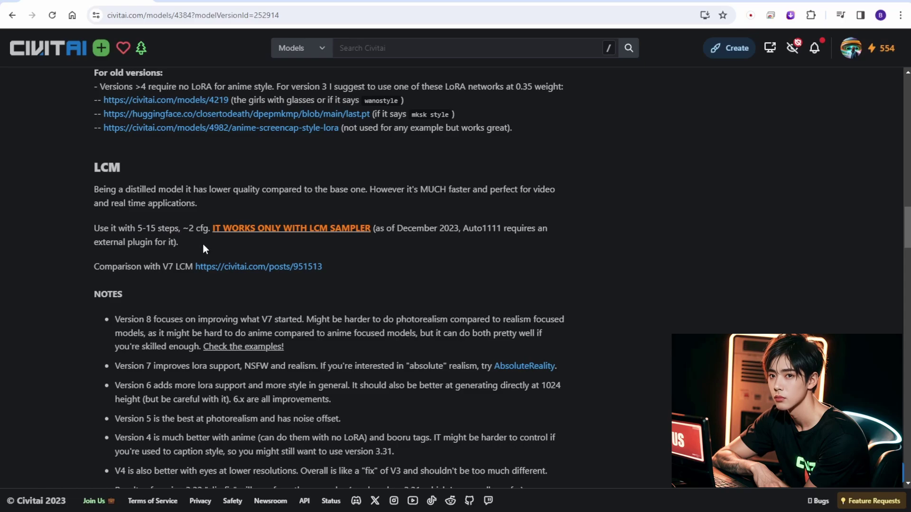
drag(199, 244, 101, 231)
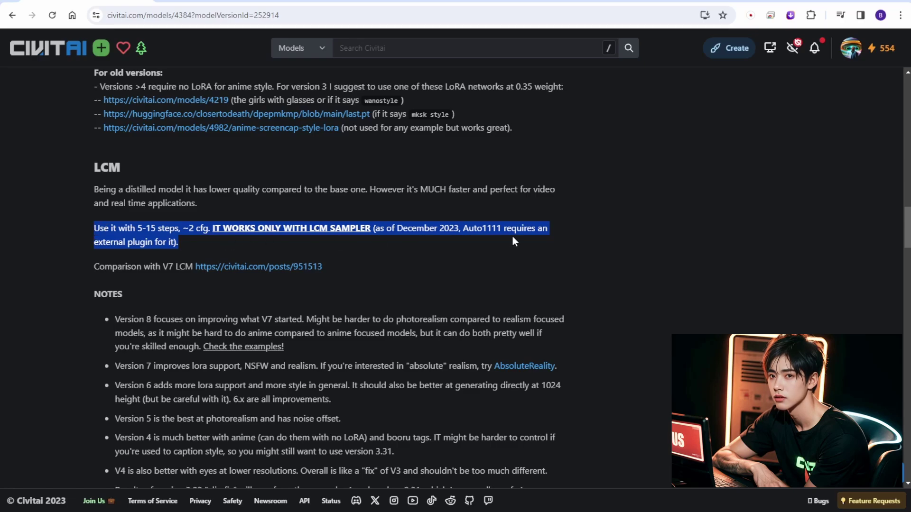
click(380, 246)
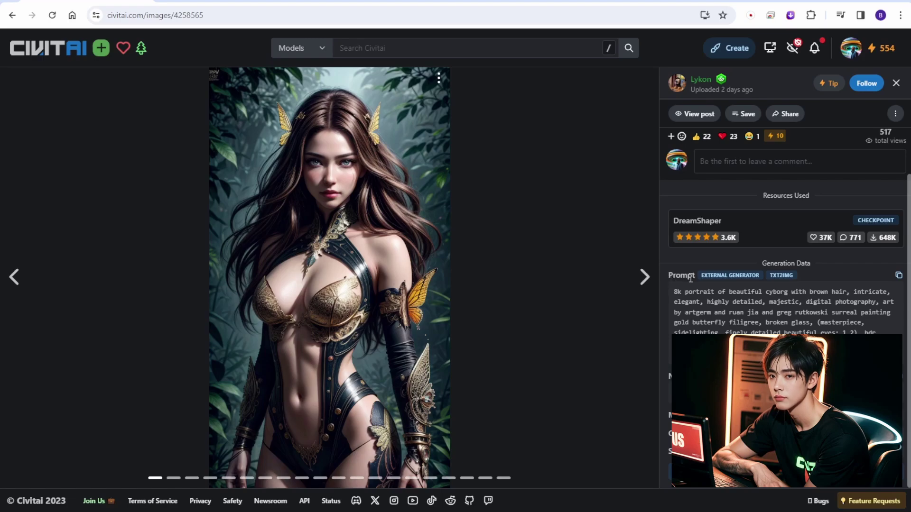
- Close the example image viewer and scroll back to the model page header
scroll(691, 278, up, 1)
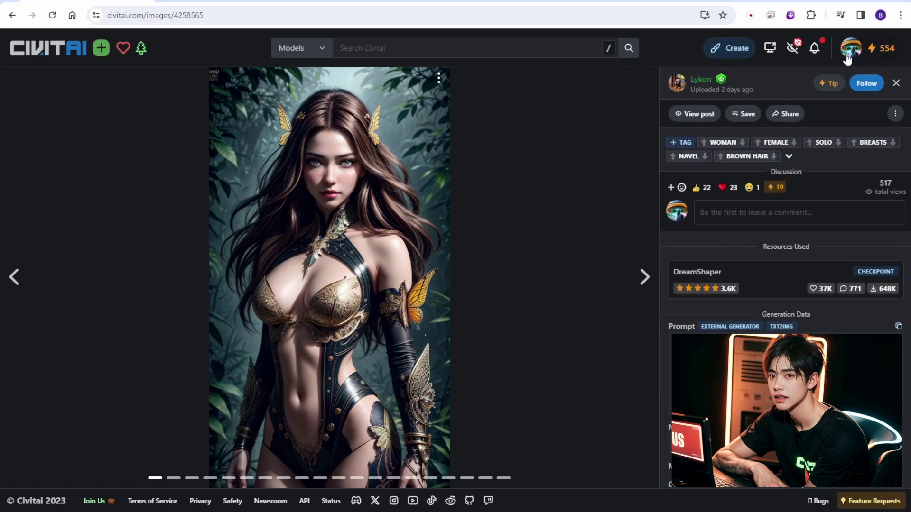
click(896, 83)
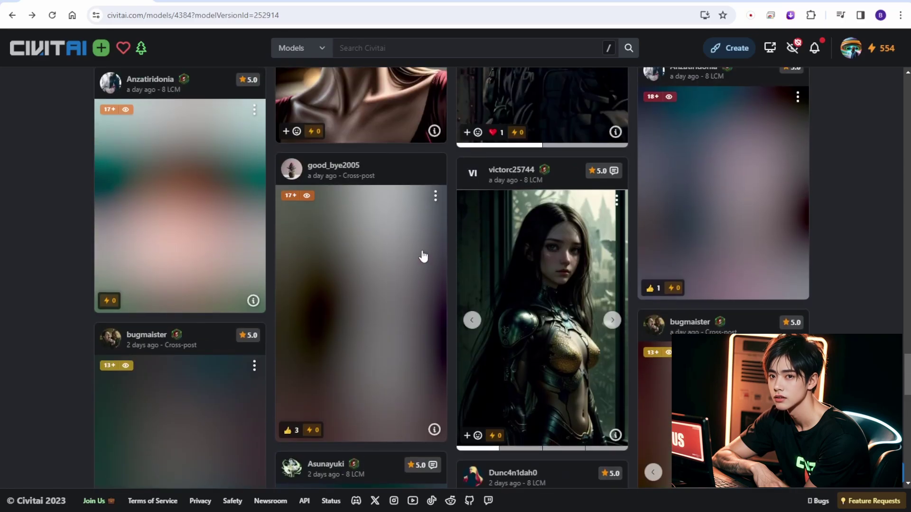
scroll(424, 256, up, 3)
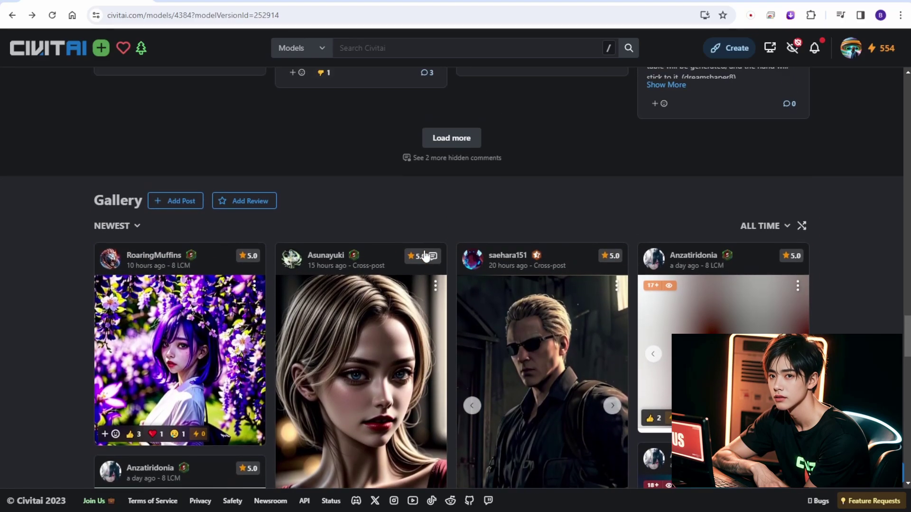
scroll(425, 256, down, 1)
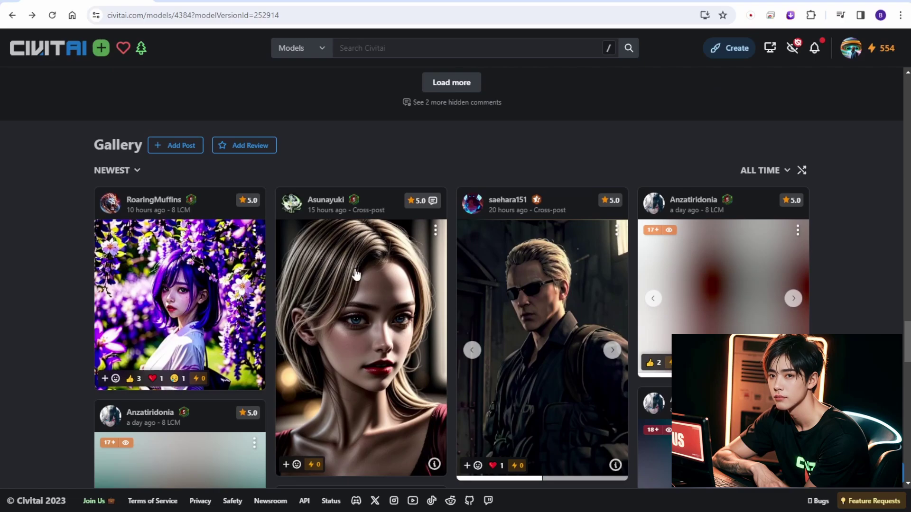
scroll(356, 274, down, 1)
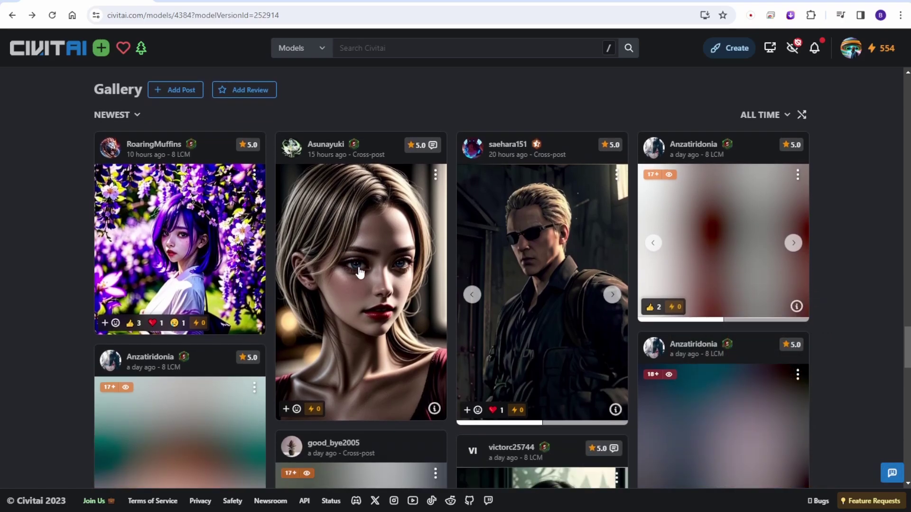
scroll(358, 269, up, 15)
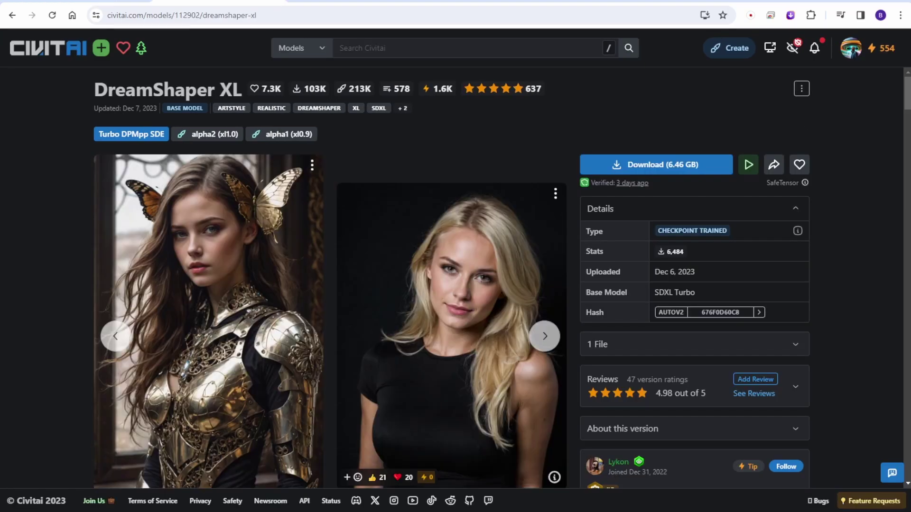
- Note the DreamShaper XL title and browse its example image carousel
drag(88, 88, 240, 88)
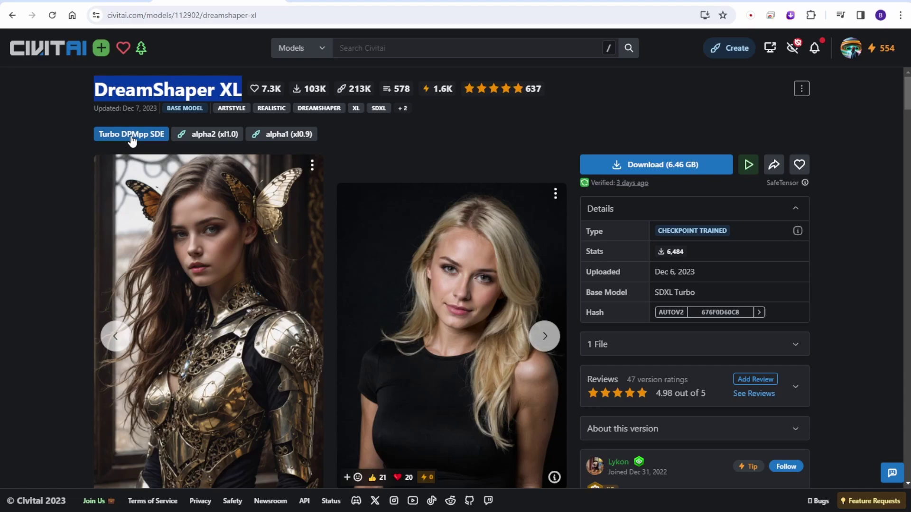
scroll(451, 278, down, 2)
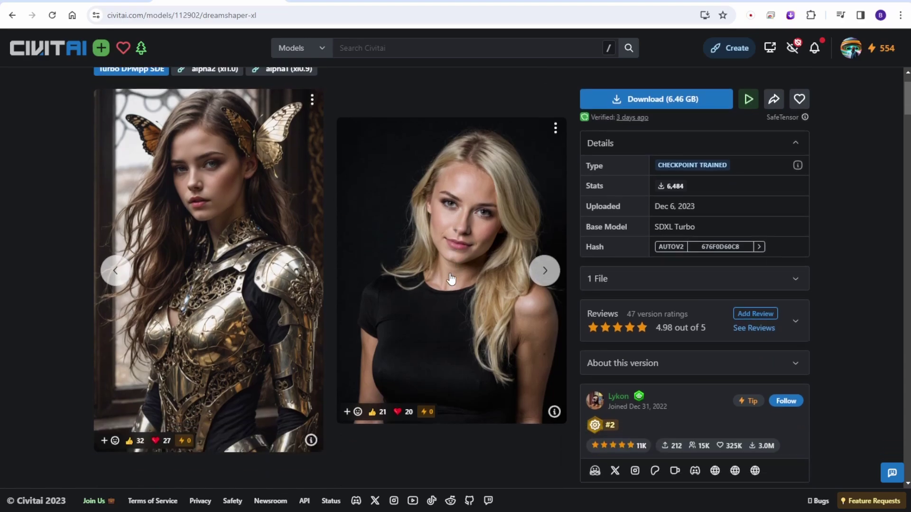
scroll(458, 279, up, 1)
scroll(458, 279, up, 1)
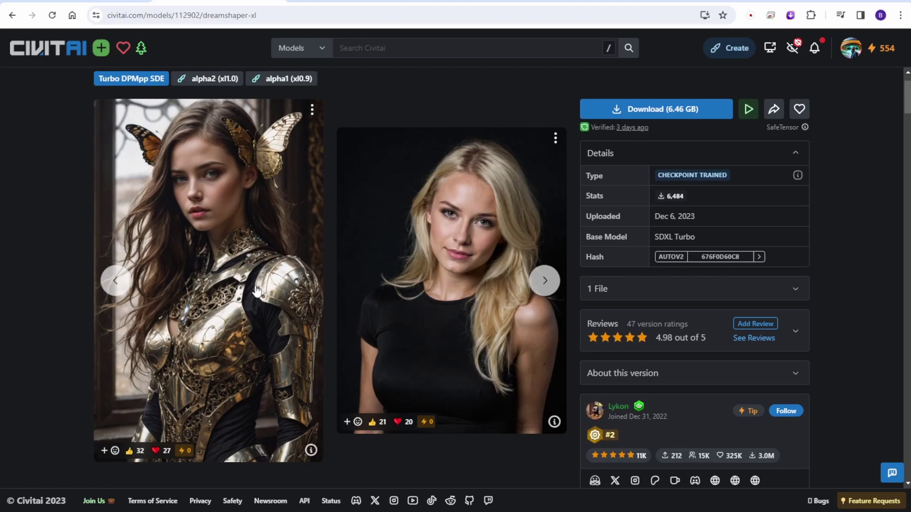
click(544, 281)
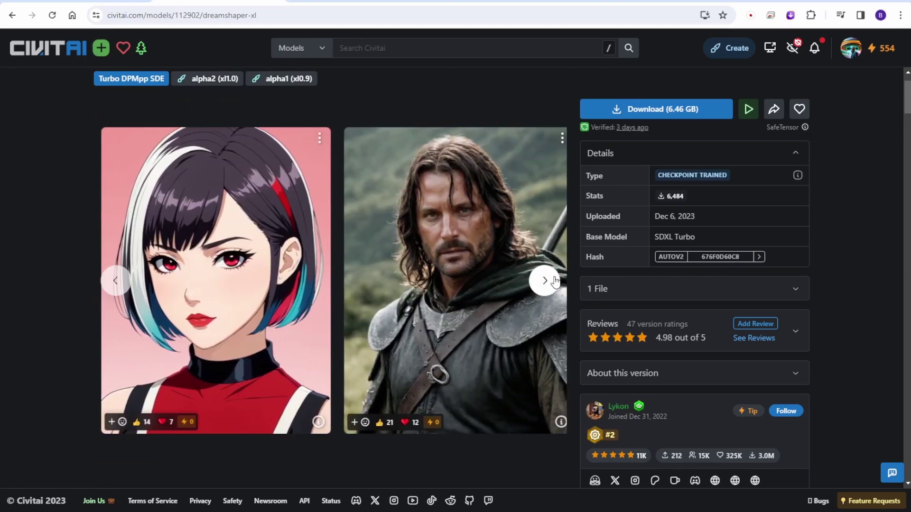
click(545, 281)
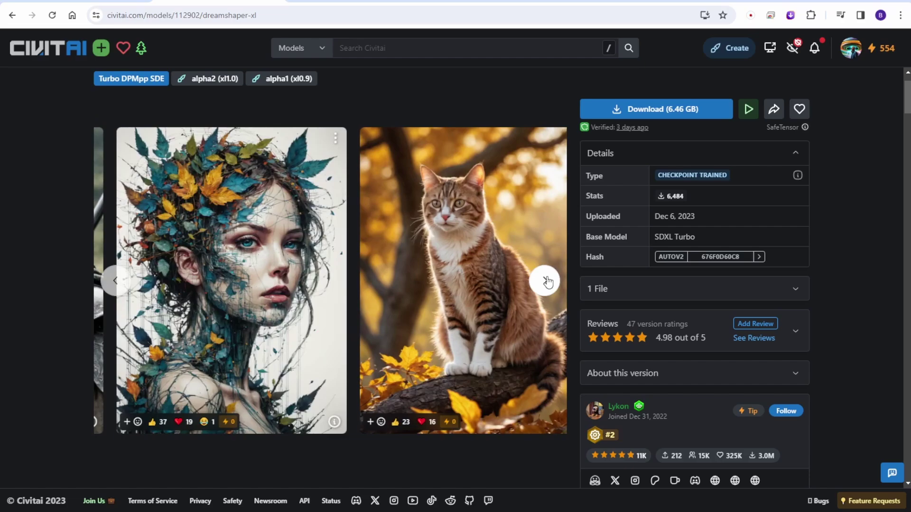
click(114, 285)
click(114, 284)
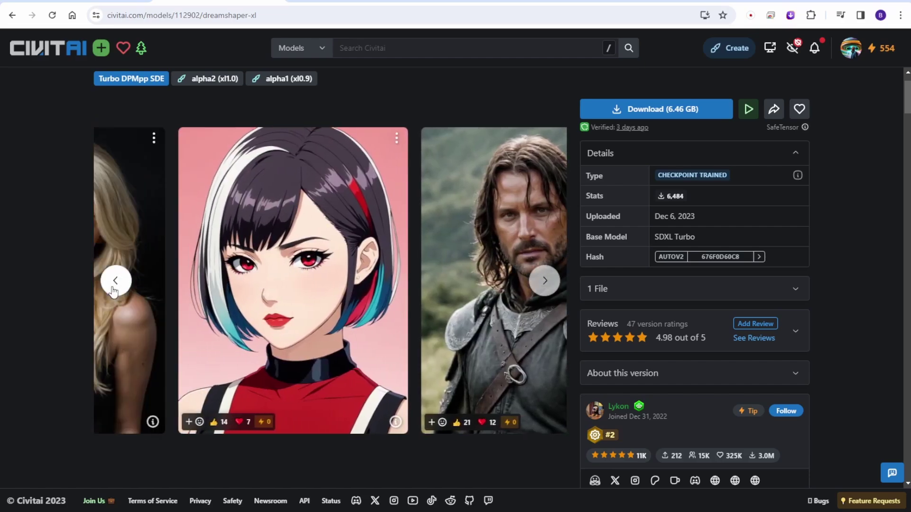
click(114, 285)
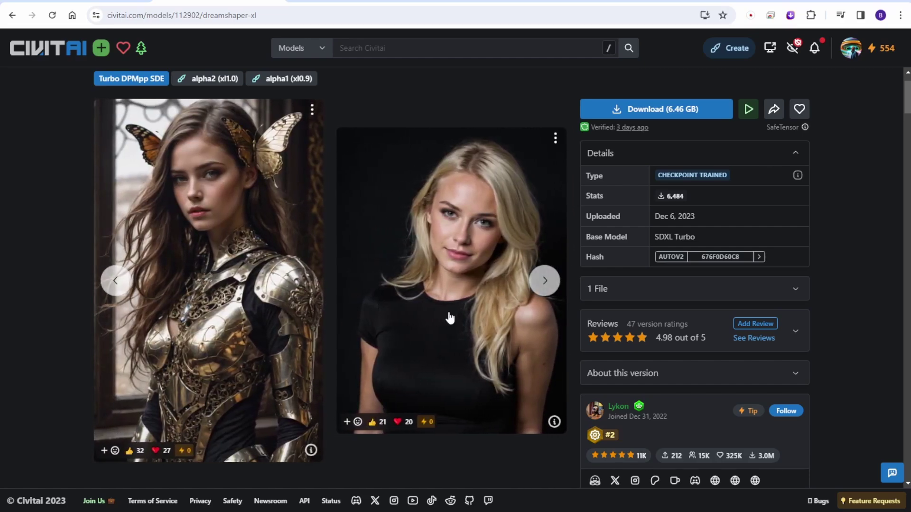
- Copy the blonde portrait's prompt and review the armored girl's generation settings
click(451, 316)
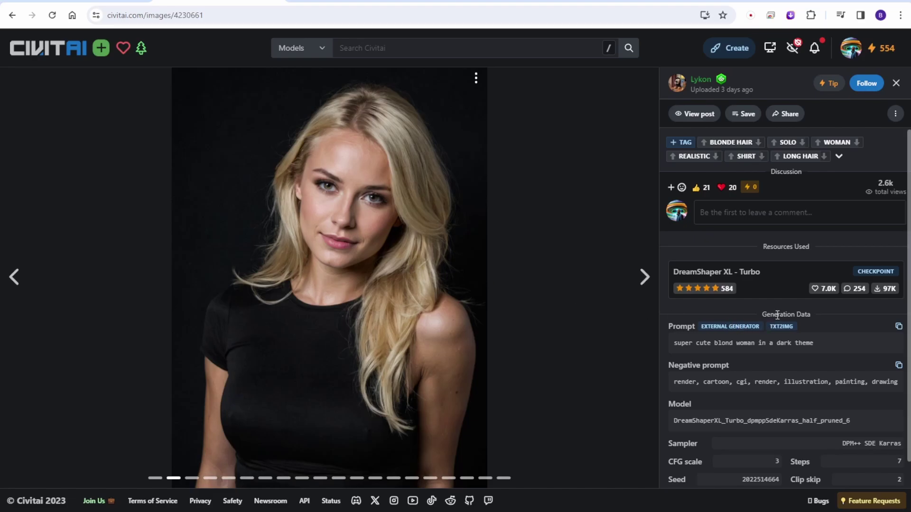
click(897, 327)
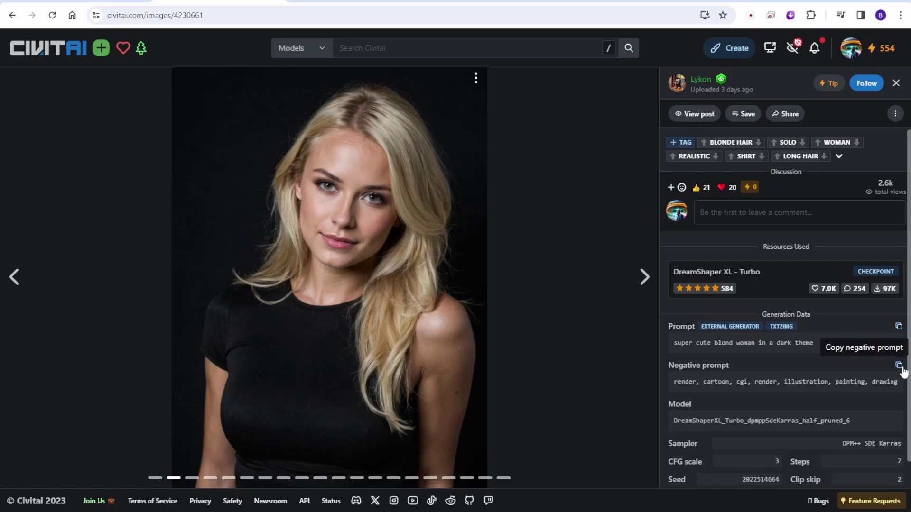
key(Left)
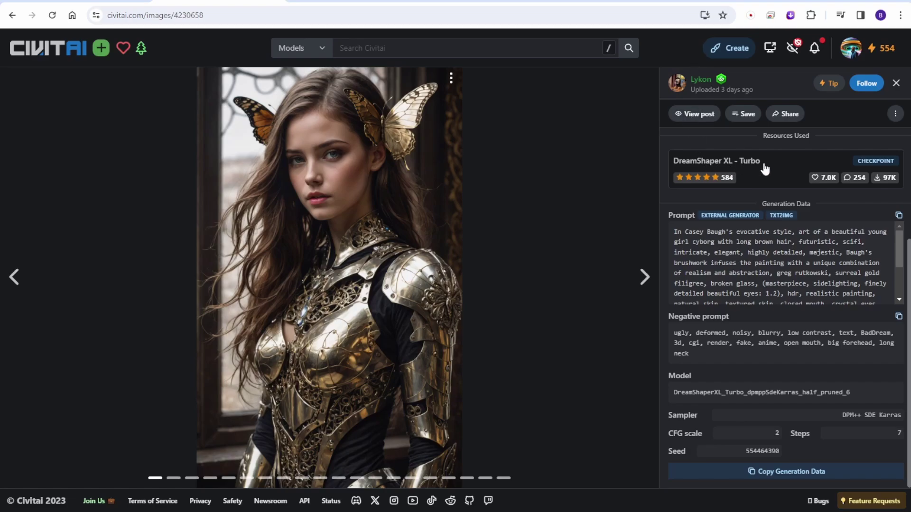
click(896, 85)
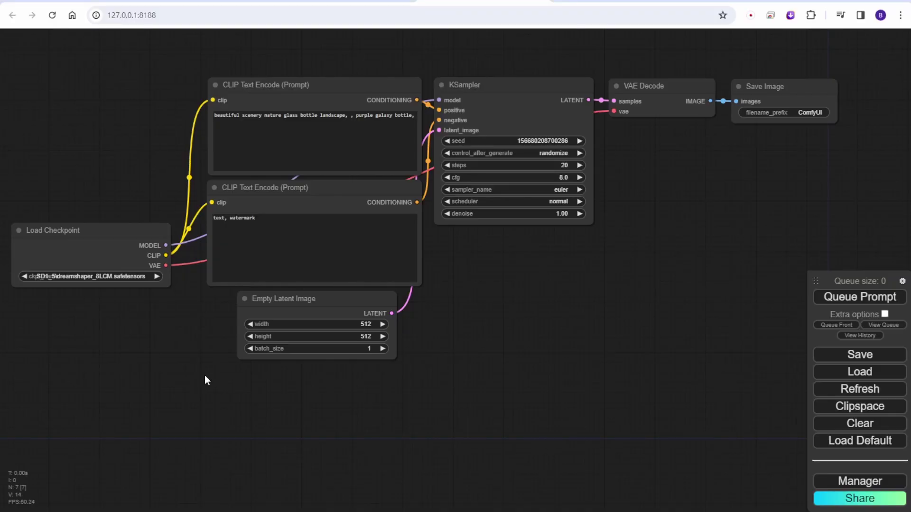
- Spread out the Empty Latent Image, Load Checkpoint and KSampler nodes on the canvas
scroll(205, 380, down, 2)
scroll(205, 380, up, 4)
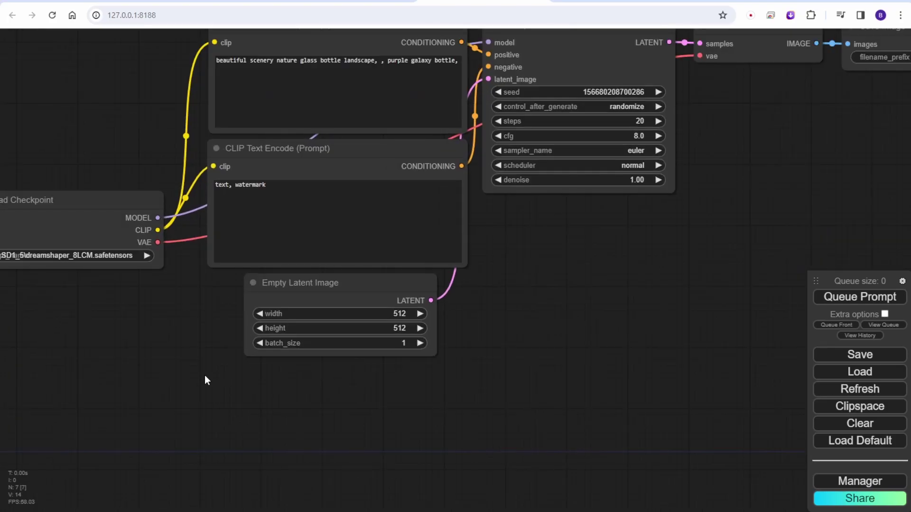
drag(205, 360, 239, 408)
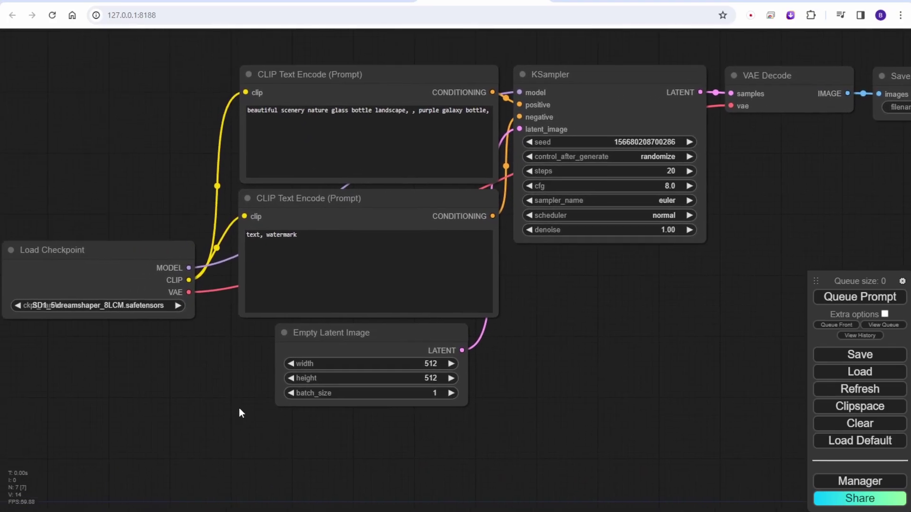
scroll(223, 407, down, 2)
drag(378, 338, 417, 366)
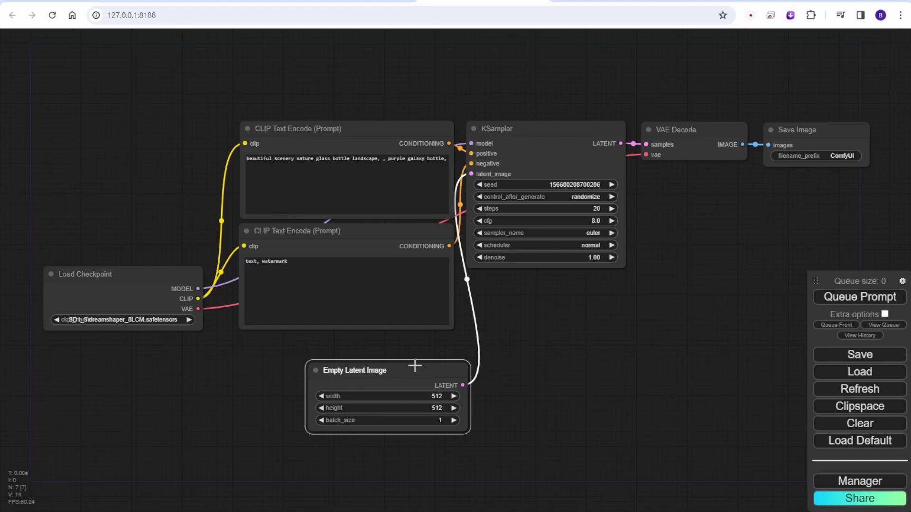
drag(126, 273, 100, 201)
drag(522, 129, 597, 204)
- Reposition Load Checkpoint again and bring the sampler and latent nodes into view
click(410, 374)
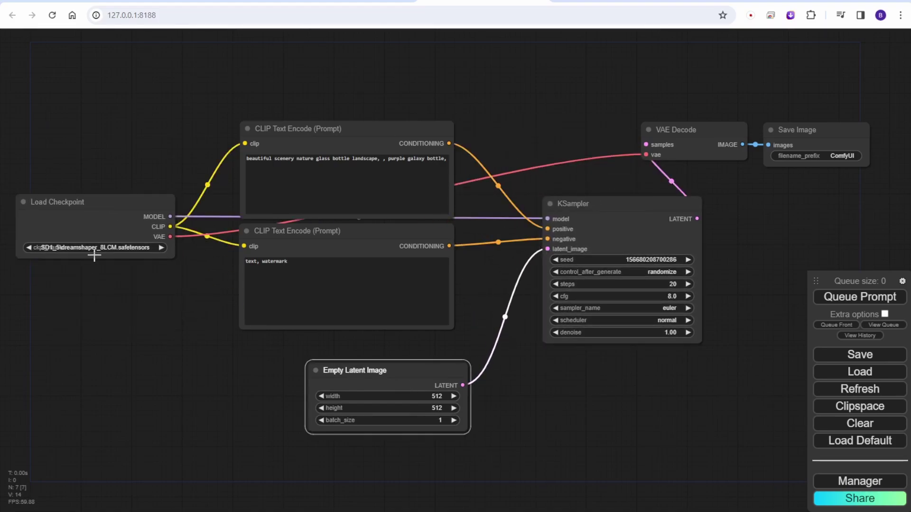
drag(100, 213, 119, 228)
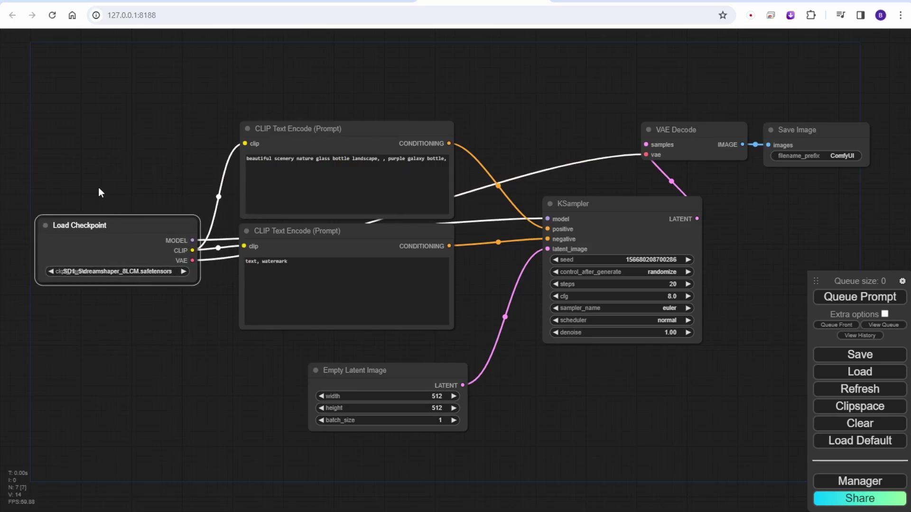
scroll(99, 187, up, 9)
drag(37, 342, 590, 225)
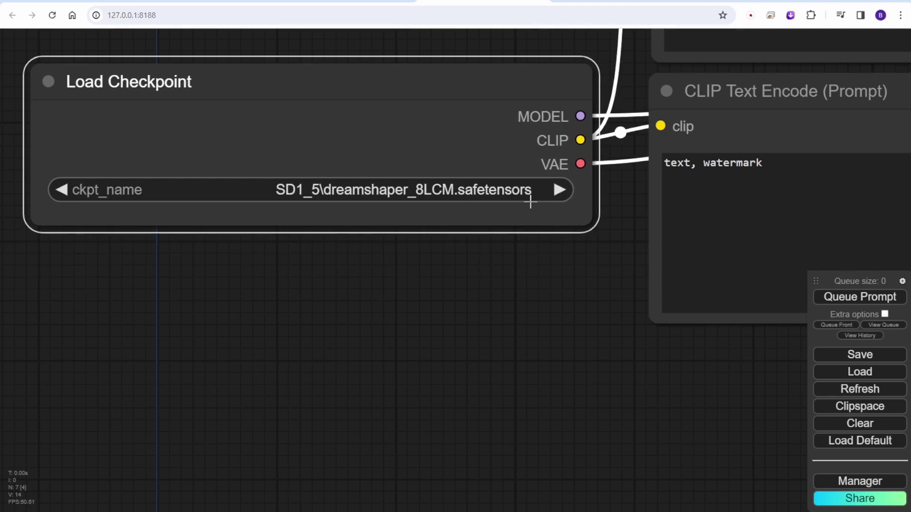
click(508, 309)
scroll(510, 306, down, 3)
drag(510, 306, 171, 289)
scroll(171, 288, down, 3)
- Add a ModelSamplingDiscrete (lcm) node feeding the KSampler's model input and edit the step count
double_click(47, 397)
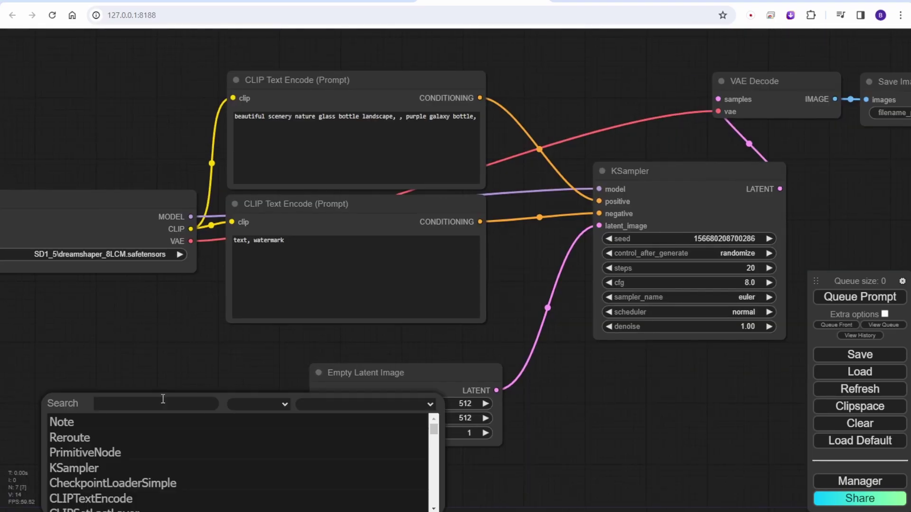
text(ModelSamplingDiscrete)
key(Return)
scroll(90, 380, up, 3)
drag(382, 385, 567, 128)
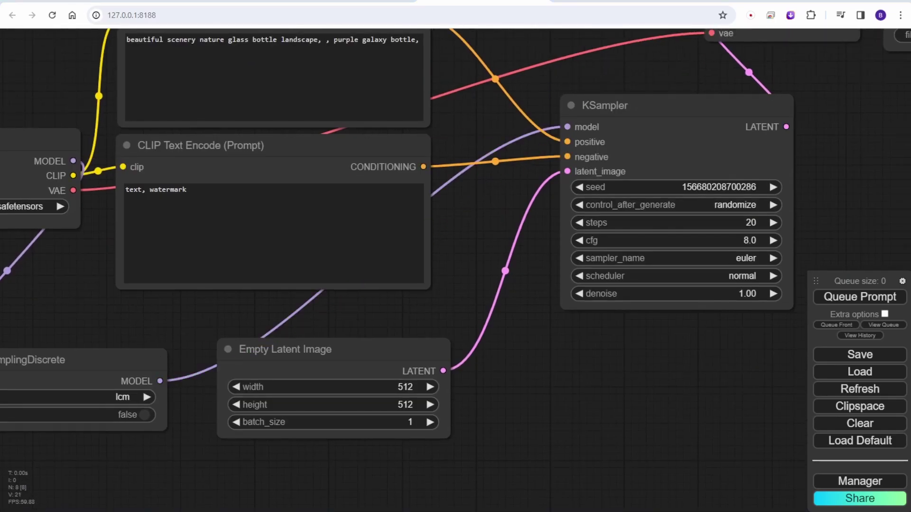
click(617, 223)
click(618, 406)
scroll(619, 407, down, 2)
click(557, 293)
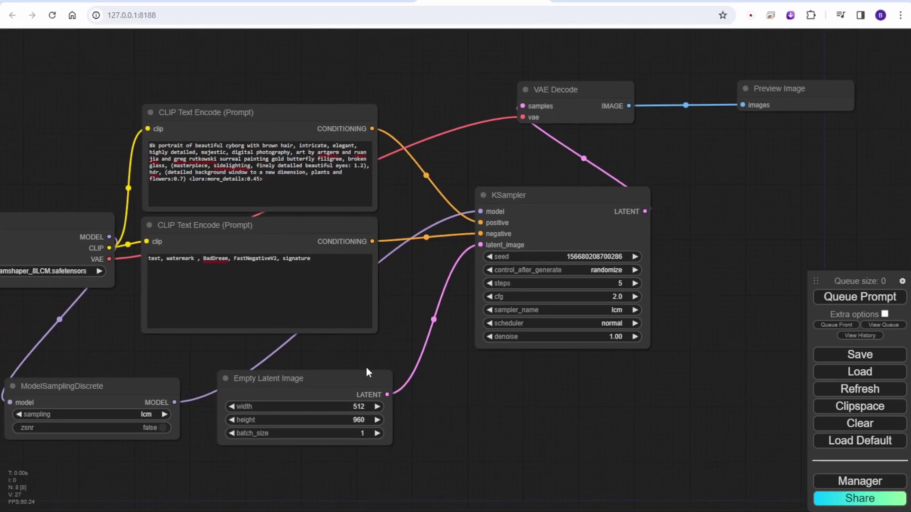
- Add a Load LoRA node from a 'lora' node search
click(382, 387)
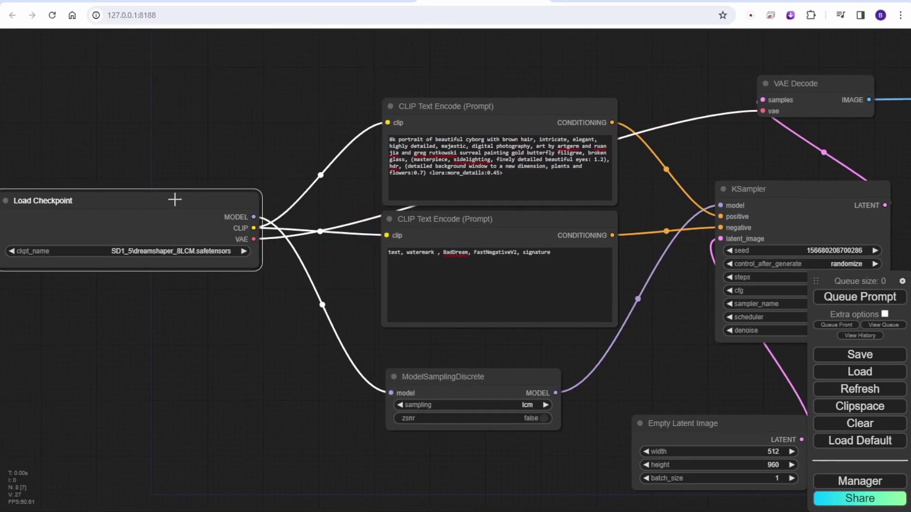
double_click(198, 335)
text(lora)
key(Return)
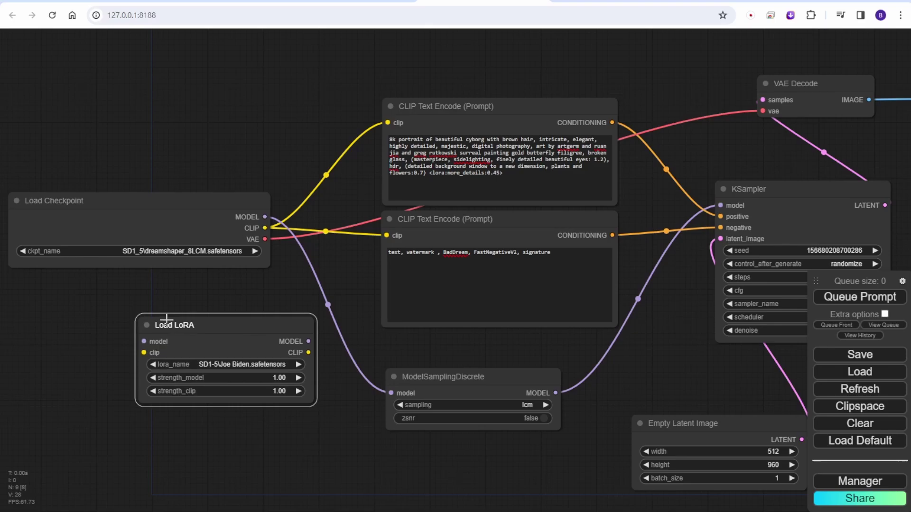
- Set the Load LoRA to lcm-lora-sdv1-5_lora_weights and move it to the lower left
drag(167, 318, 137, 310)
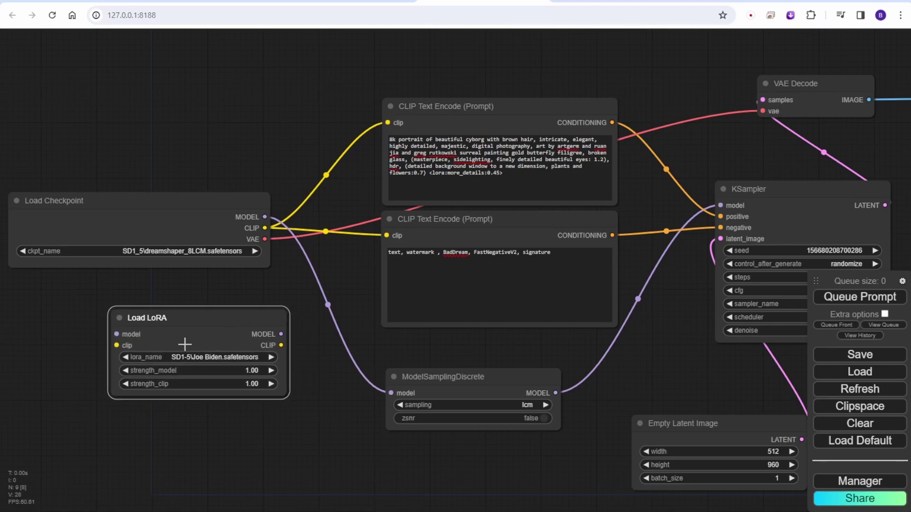
scroll(210, 356, up, 5)
click(210, 356)
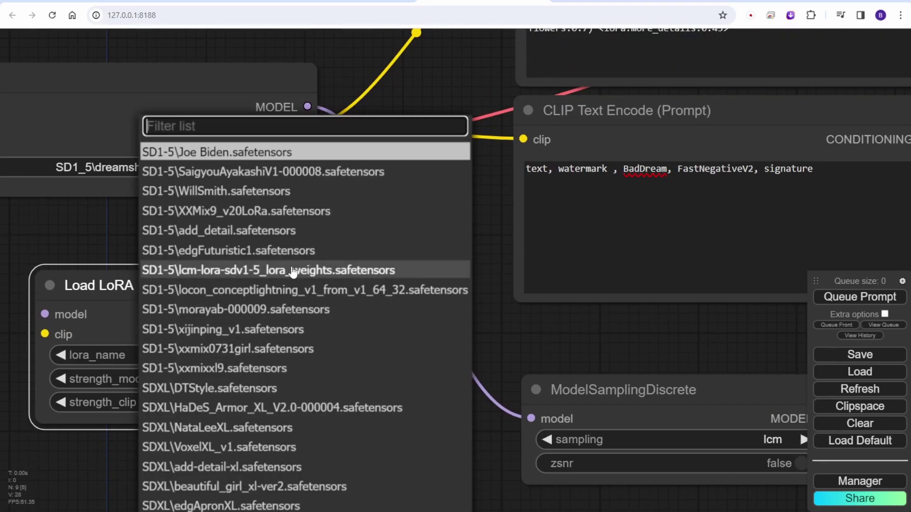
click(289, 271)
scroll(319, 400, down, 5)
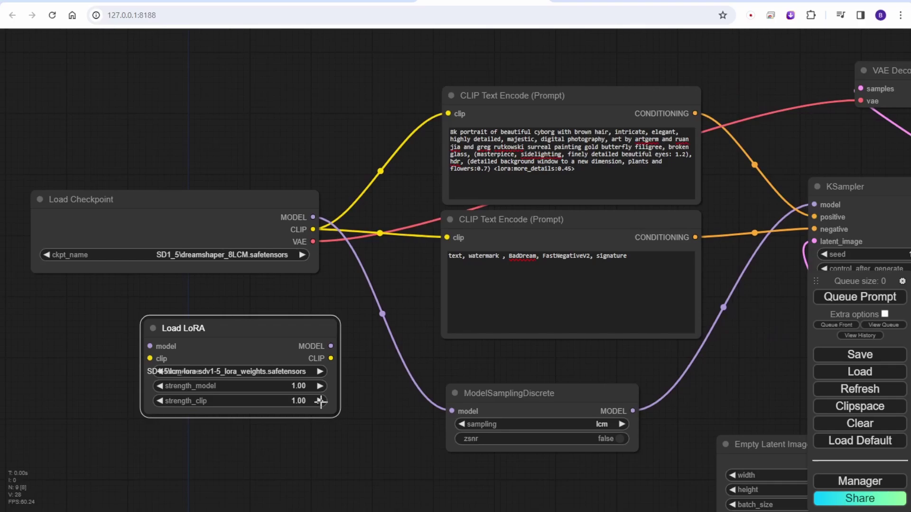
scroll(366, 449, down, 4)
drag(366, 449, 346, 274)
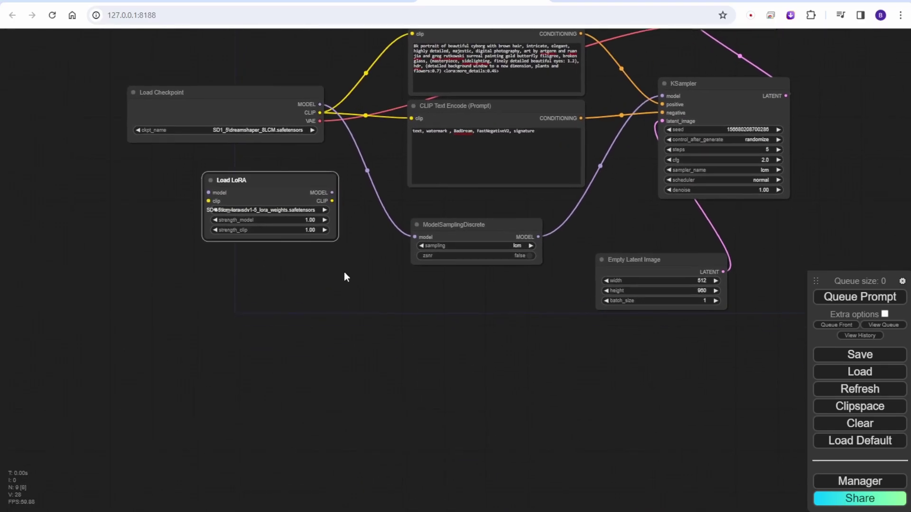
drag(286, 180, 280, 228)
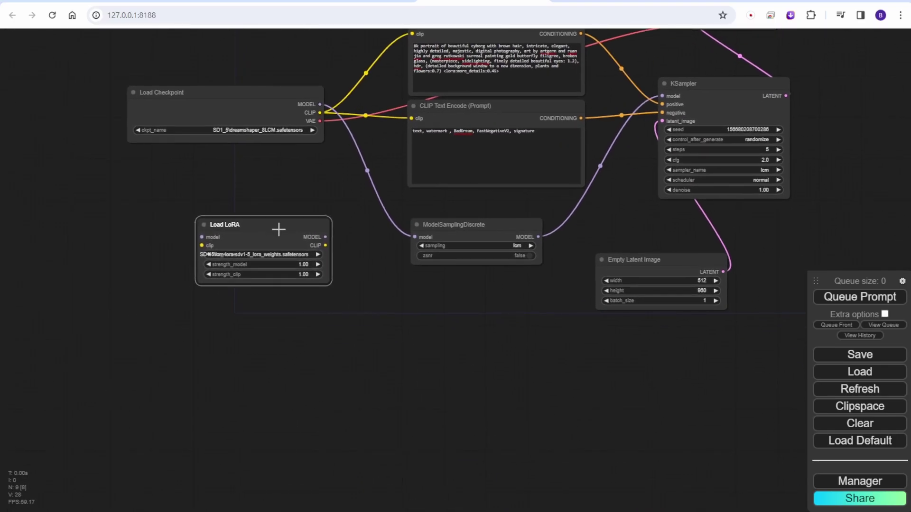
- Change the Load LoRA node's mode and enlarge the Preview Image node
right_click(270, 232)
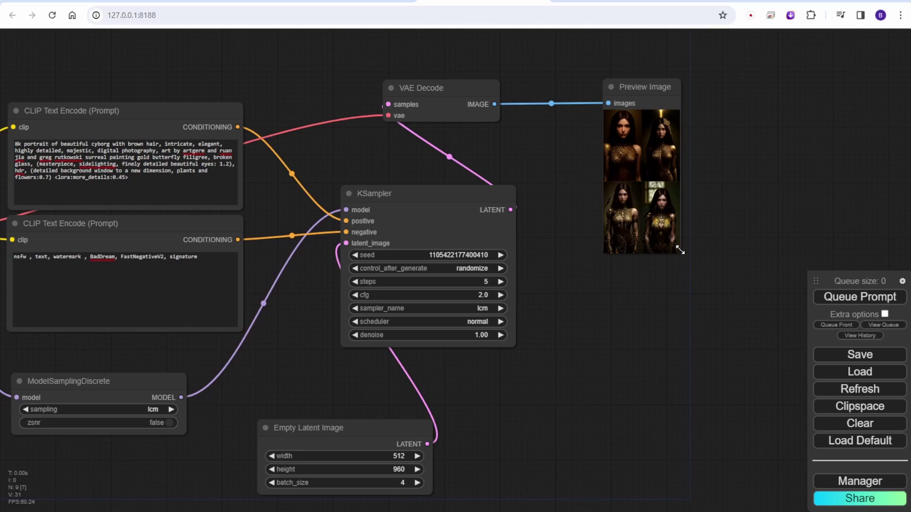
drag(680, 250, 811, 465)
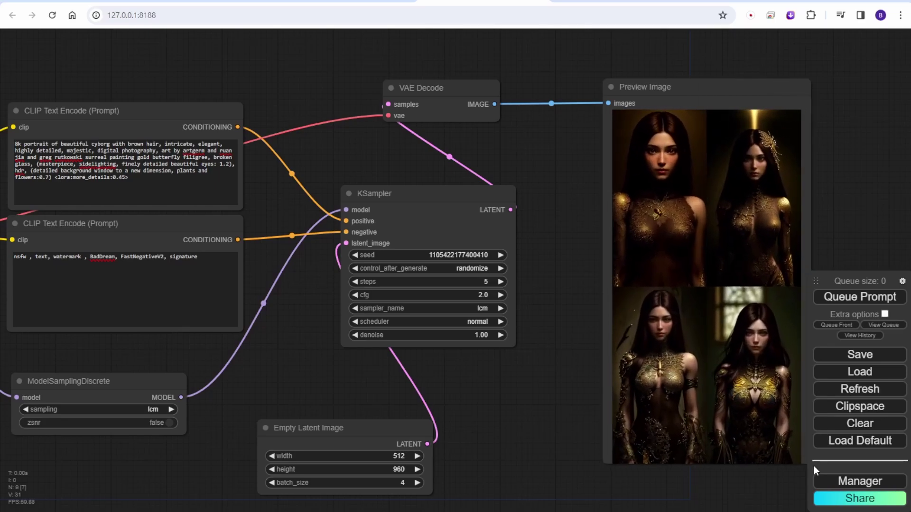
drag(802, 190, 766, 171)
- Frame the batch of four portraits and open the fourth one large
drag(830, 167, 771, 182)
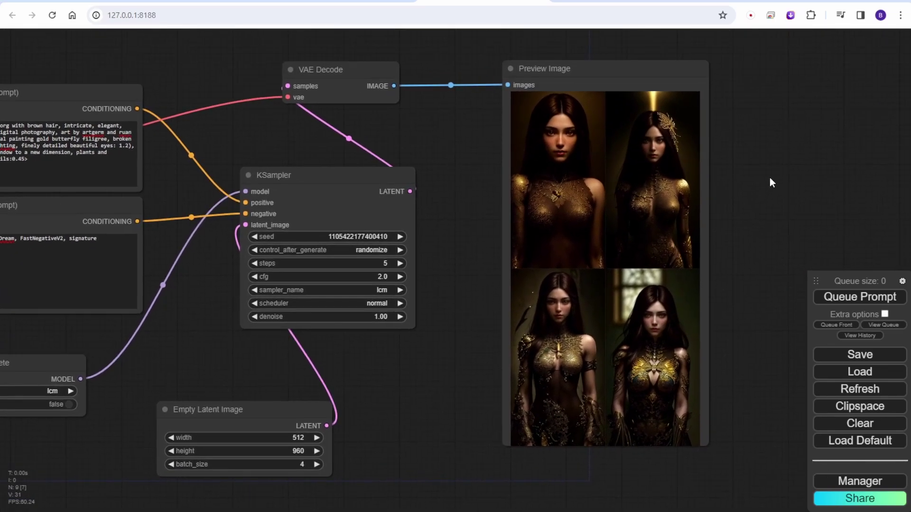
scroll(760, 191, up, 3)
mouse_move(743, 211)
mouse_down()
mouse_move(738, 183)
mouse_move(749, 210)
mouse_up()
scroll(742, 201, down, 1)
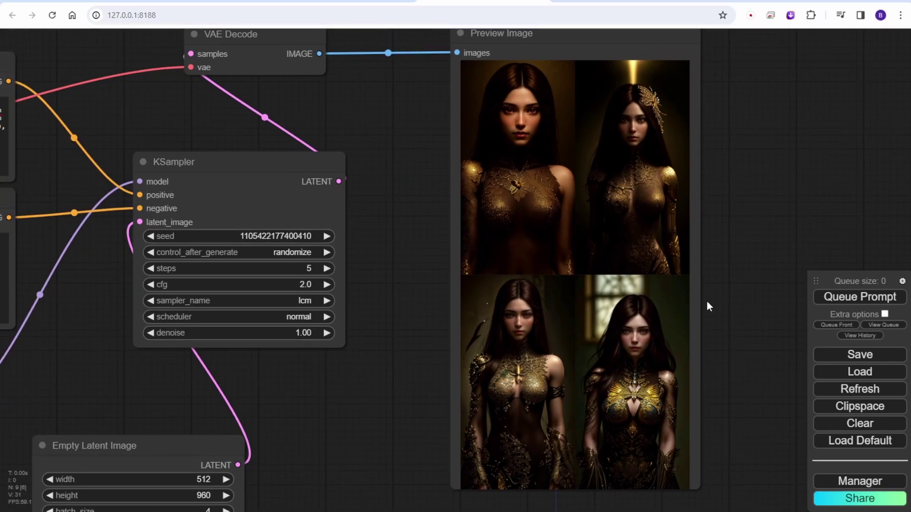
click(636, 364)
click(644, 350)
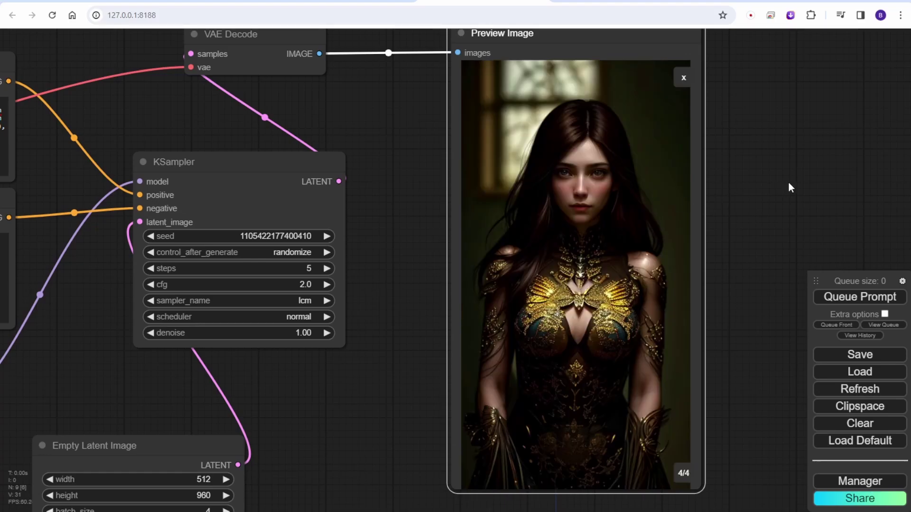
- Set the KSampler steps to 15
scroll(625, 261, up, 7)
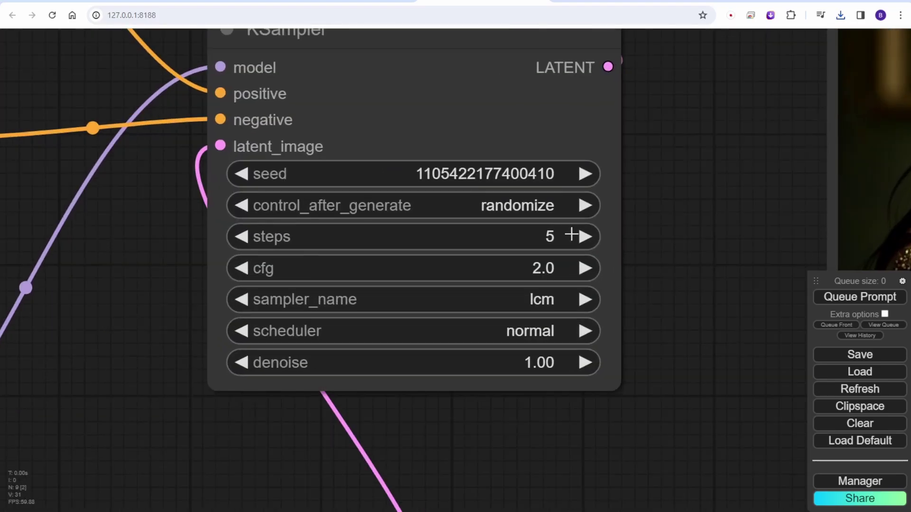
click(555, 236)
drag(576, 235, 460, 236)
text(15)
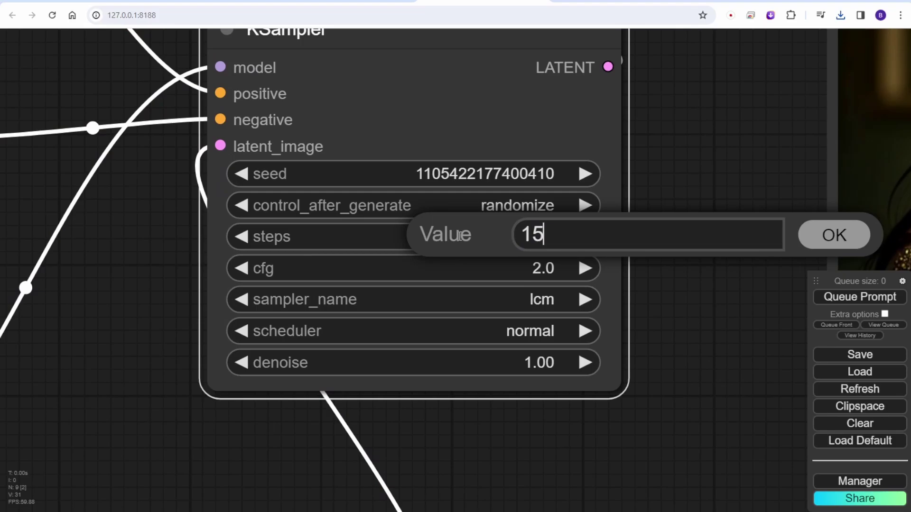
key(Return)
click(702, 280)
scroll(703, 280, down, 8)
scroll(704, 282, down, 3)
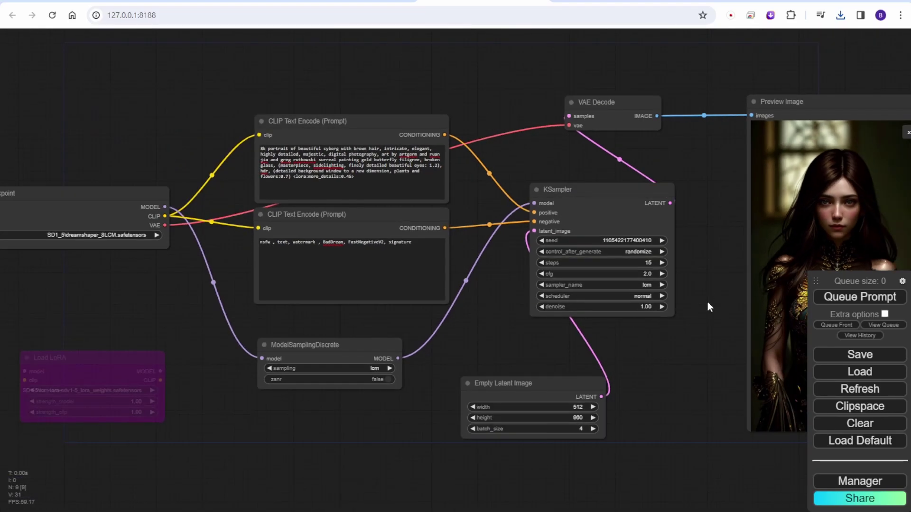
- Generate a new batch of four portraits and show them in the four-image grid
click(859, 296)
drag(702, 364, 417, 357)
click(623, 126)
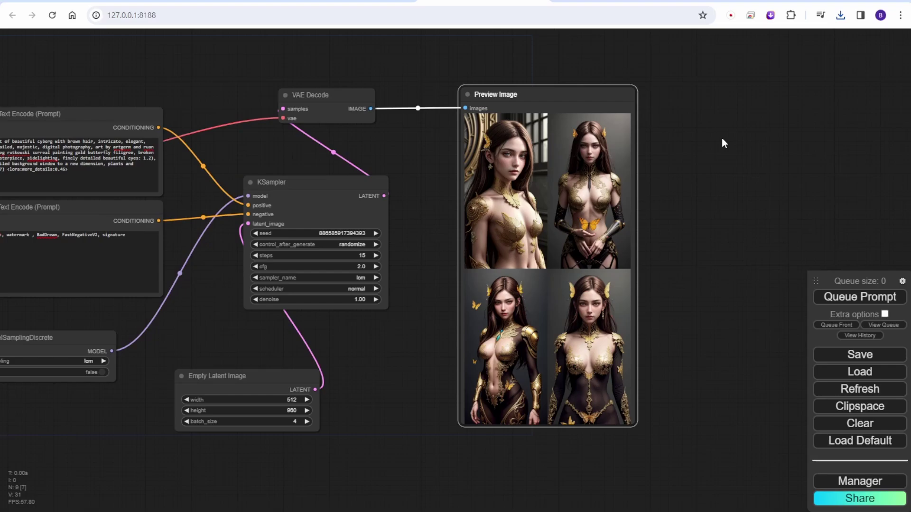
scroll(659, 266, up, 4)
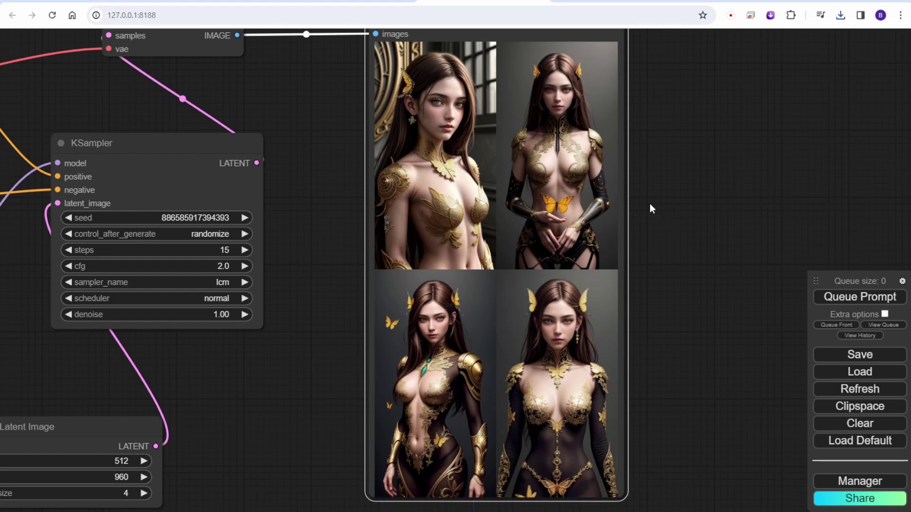
- Set batch_size to 1 and queue a single-image generation
click(437, 475)
scroll(437, 474, down, 2)
click(190, 490)
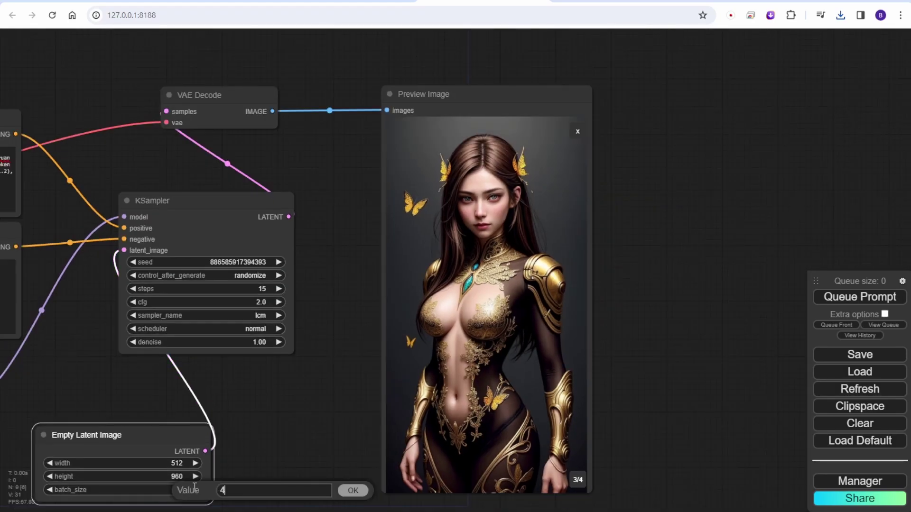
text(1)
key(Return)
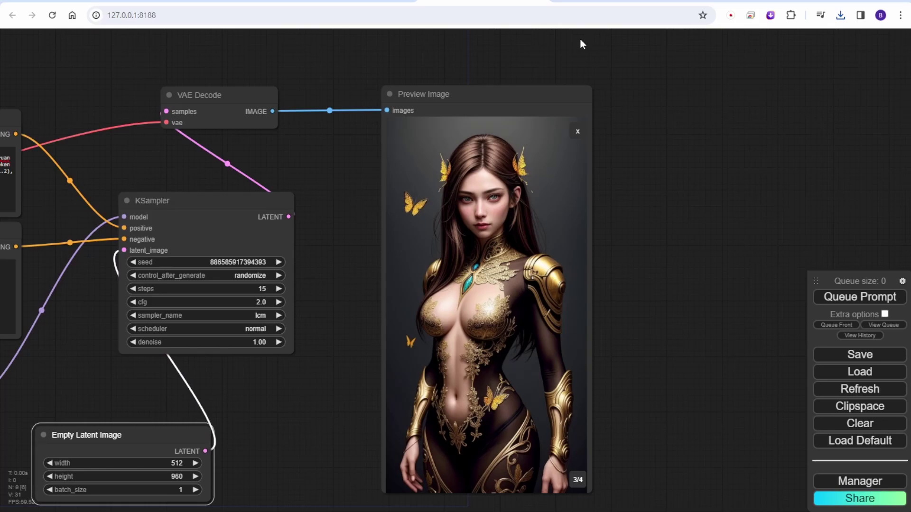
click(578, 132)
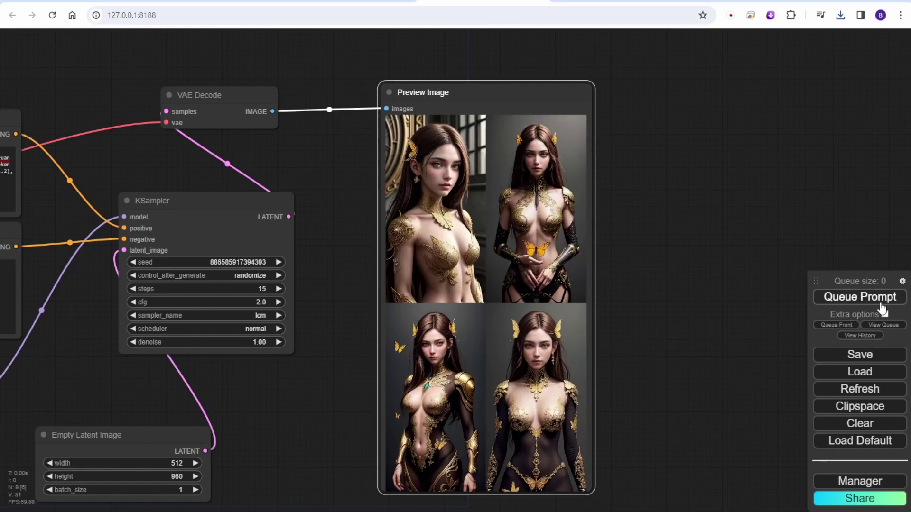
click(880, 302)
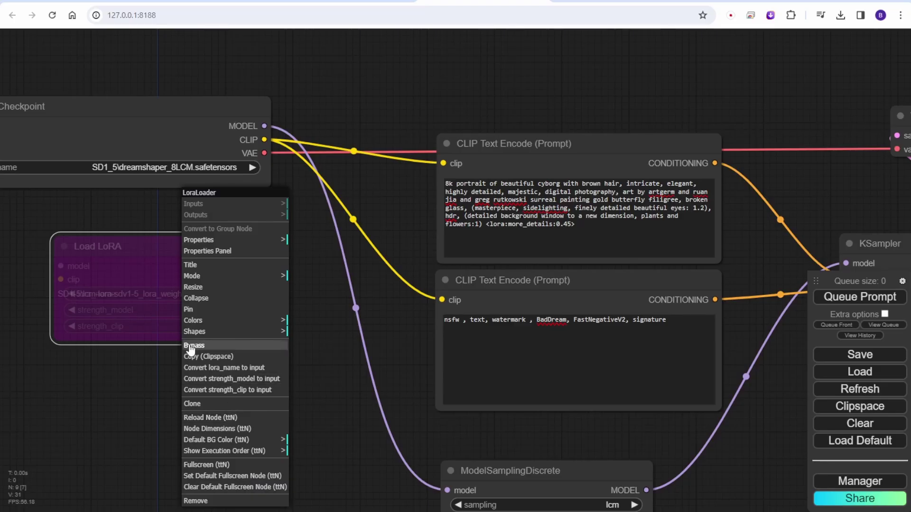
- Re-enable Load LoRA and route checkpoint MODEL and CLIP through it to ModelSamplingDiscrete and the encoders
click(190, 350)
drag(264, 126, 55, 270)
drag(260, 265, 447, 490)
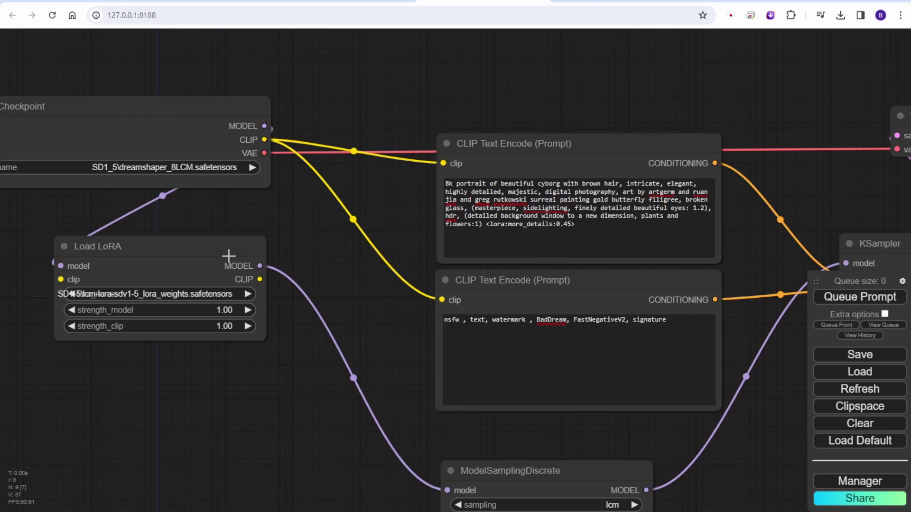
drag(265, 139, 60, 279)
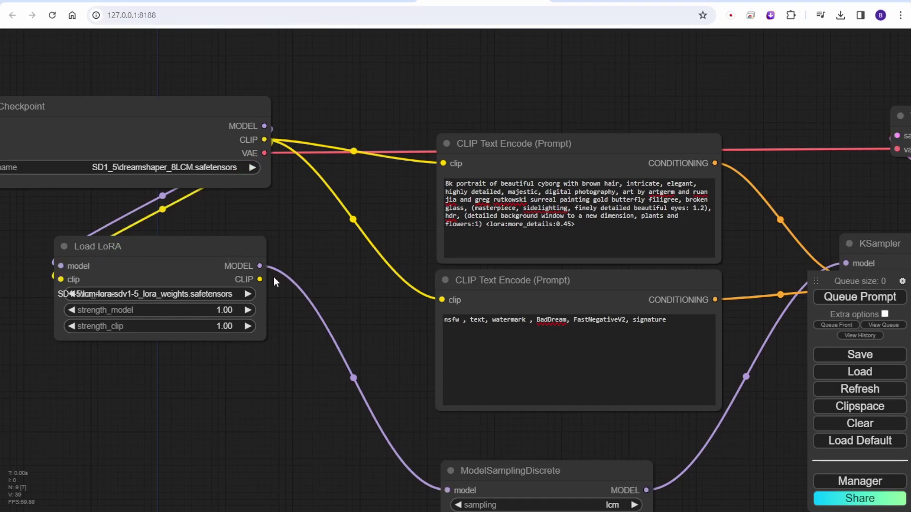
drag(260, 279, 443, 163)
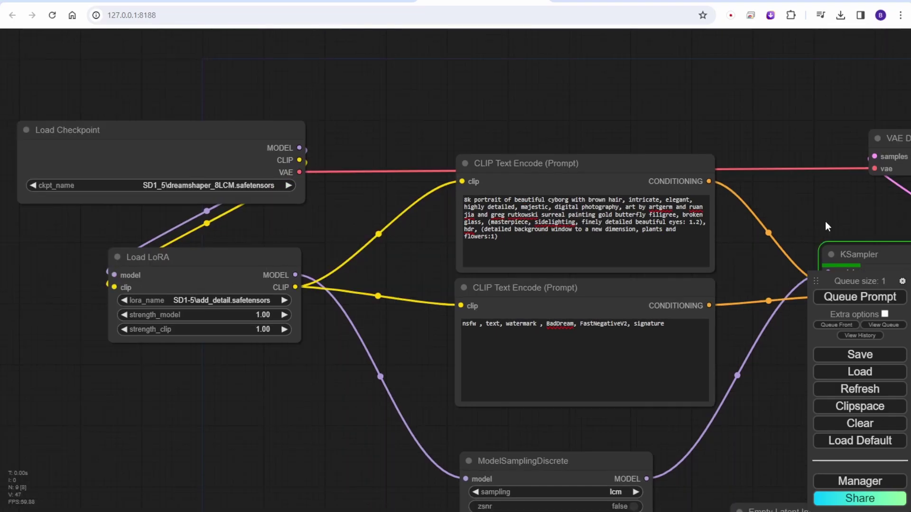
- Move the Load LoRA node down-right, then frame the KSampler and the new gold-filigree preview
drag(824, 221, 391, 161)
scroll(391, 160, down, 2)
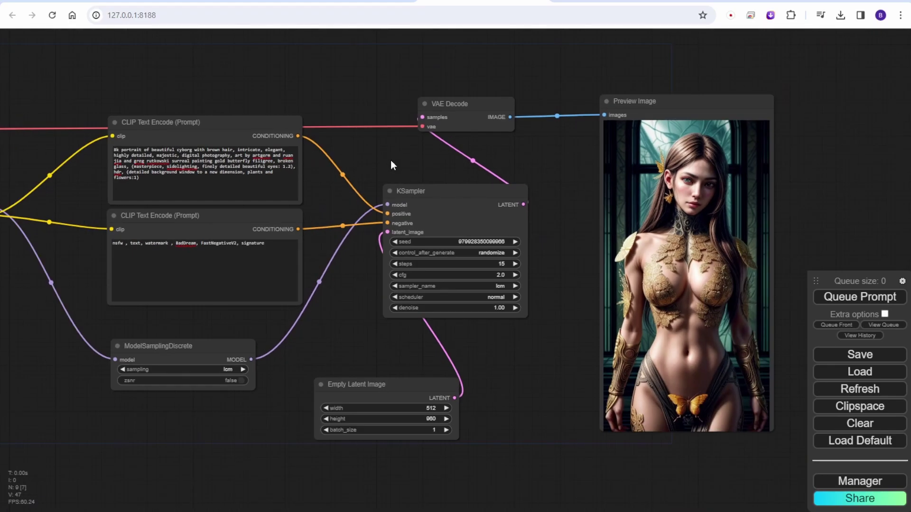
drag(518, 179, 388, 178)
scroll(388, 178, up, 4)
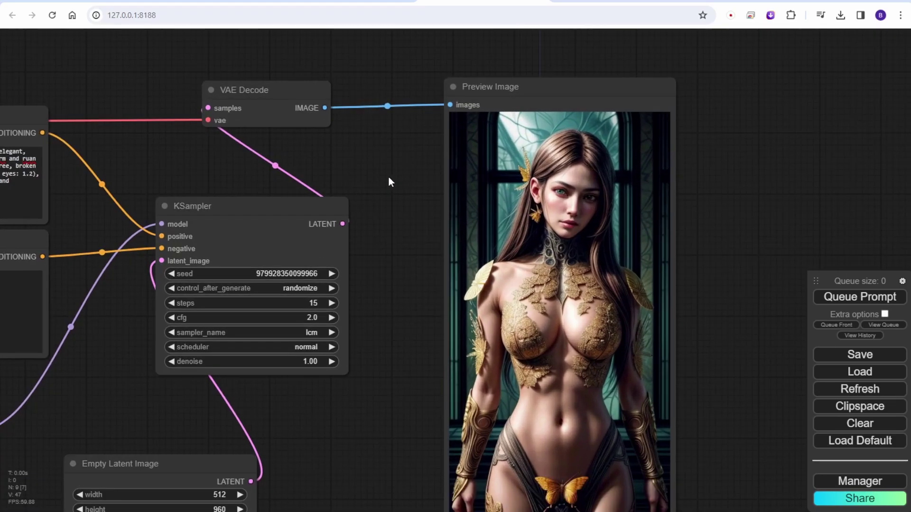
scroll(389, 178, down, 3)
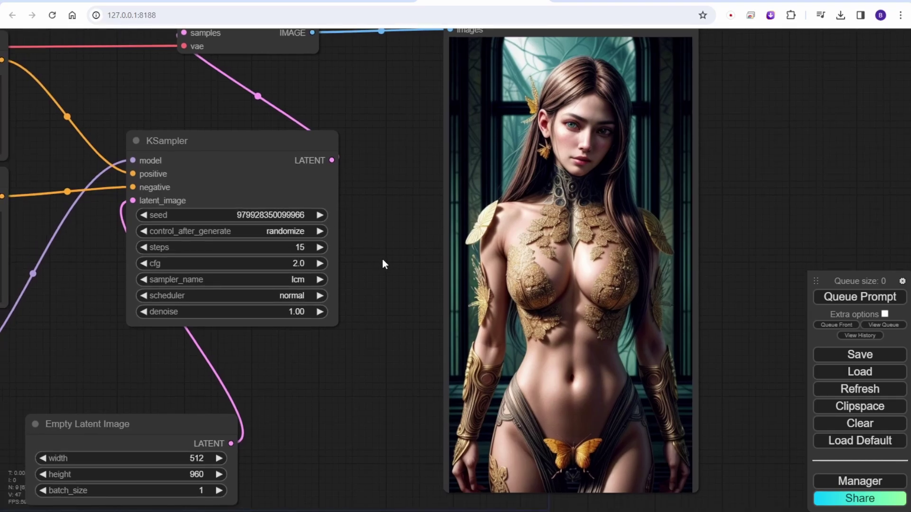
scroll(383, 260, down, 1)
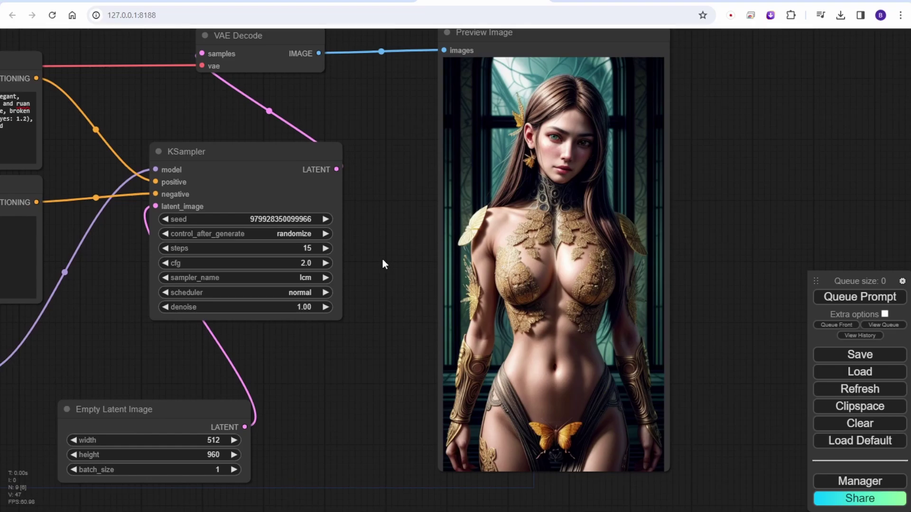
drag(81, 339, 737, 363)
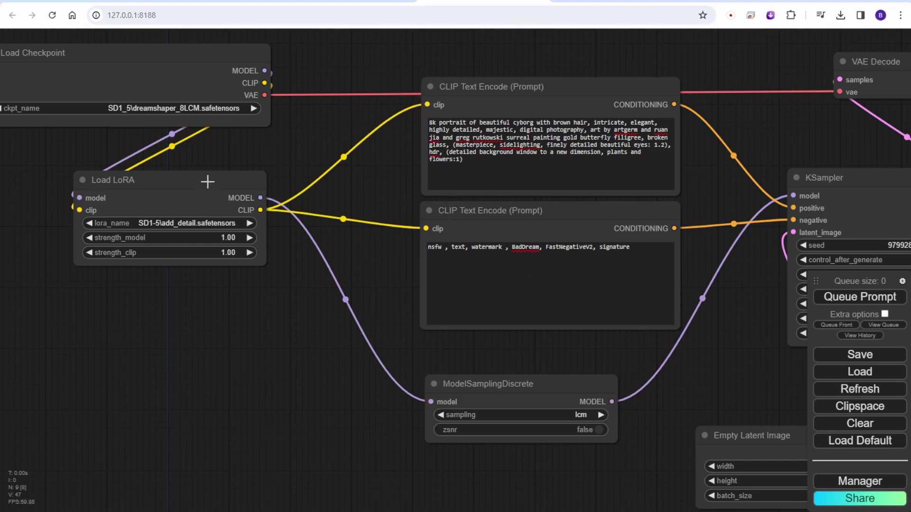
drag(208, 182, 256, 218)
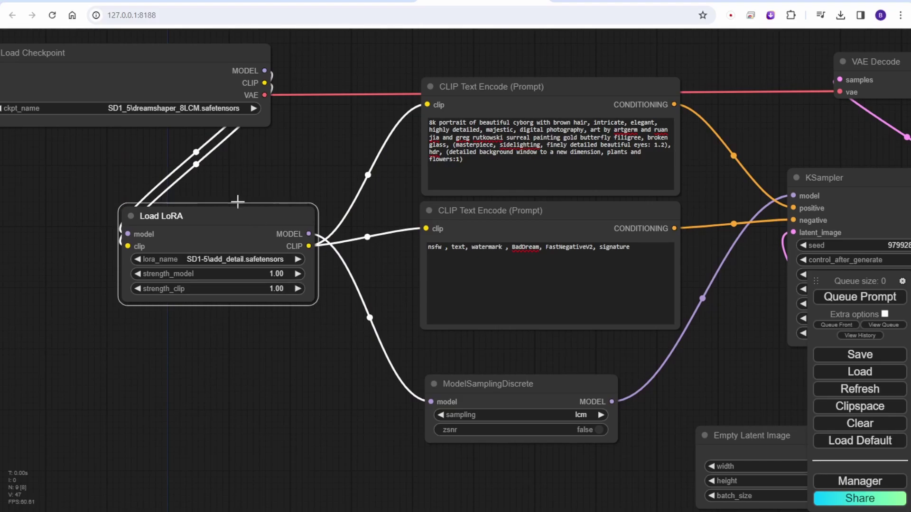
drag(736, 363, 161, 369)
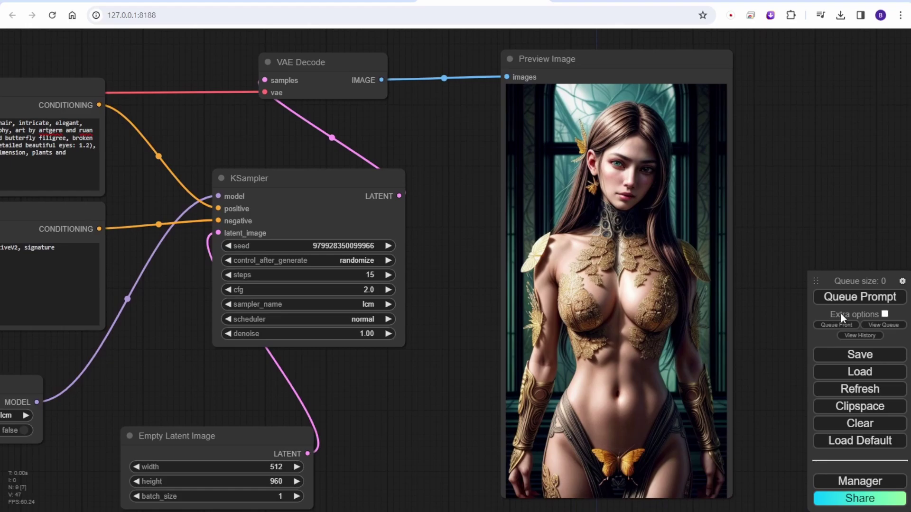
- Generate a new portrait with a fresh seed and save the jungle-window image
click(858, 299)
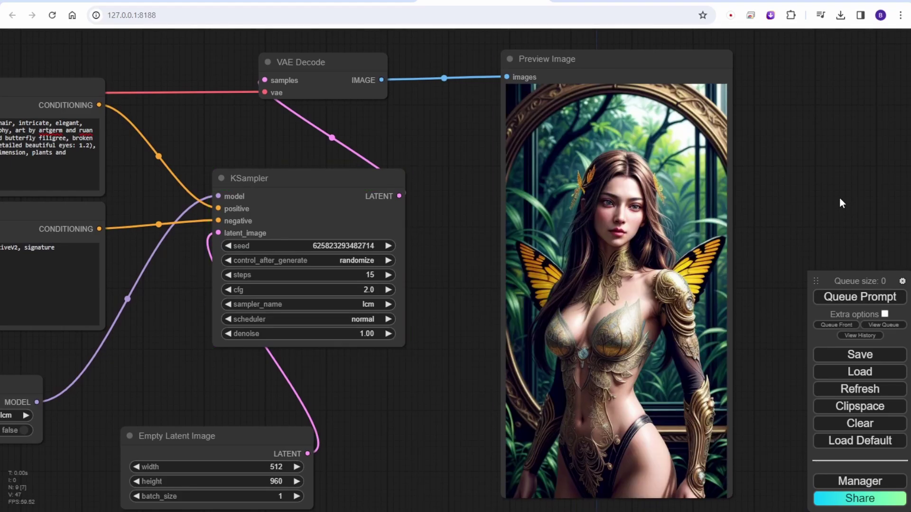
right_click(677, 171)
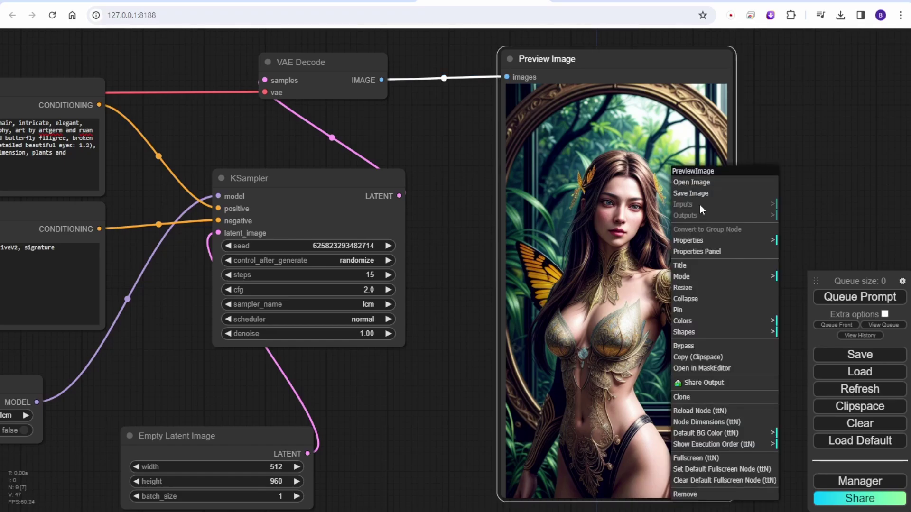
click(691, 193)
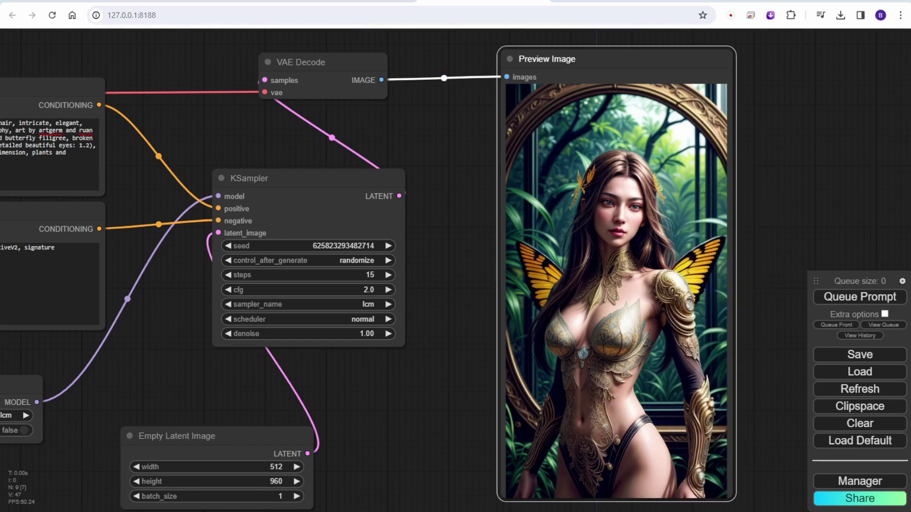
- Generate more portraits with new seeds and save the current preview
click(790, 245)
click(836, 299)
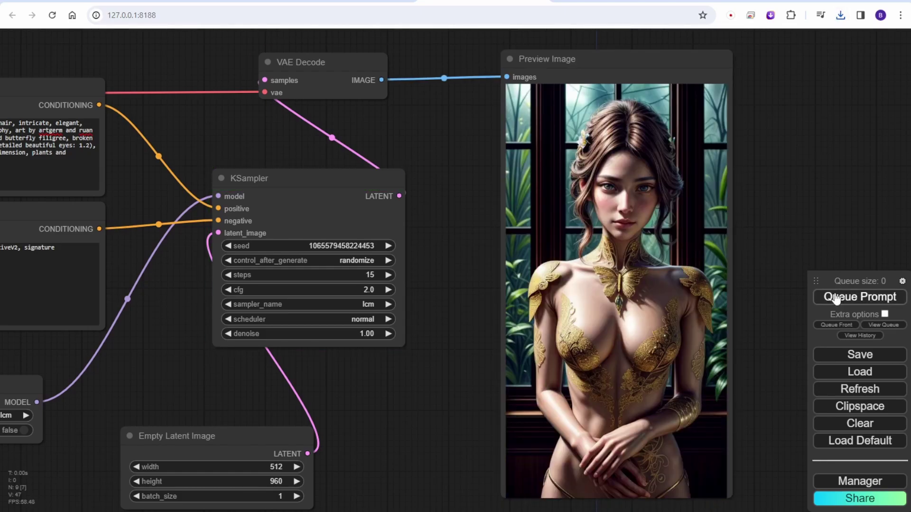
click(836, 299)
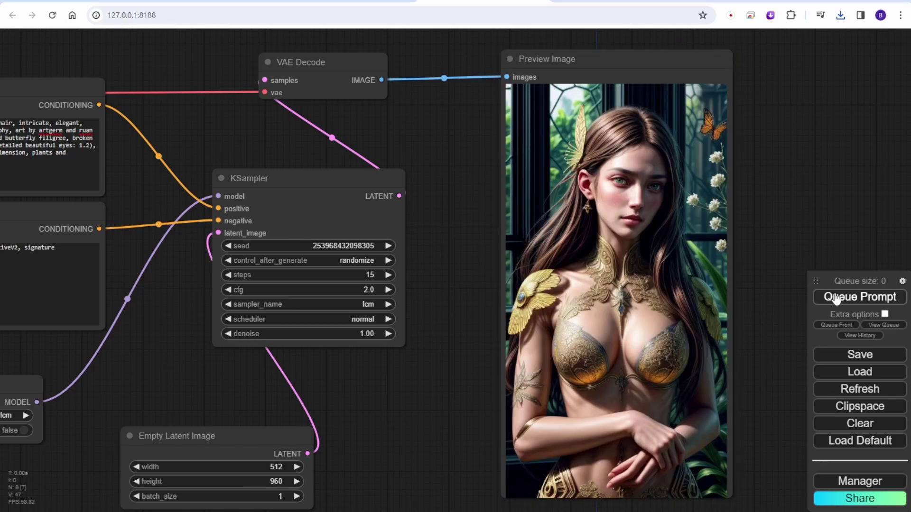
right_click(672, 189)
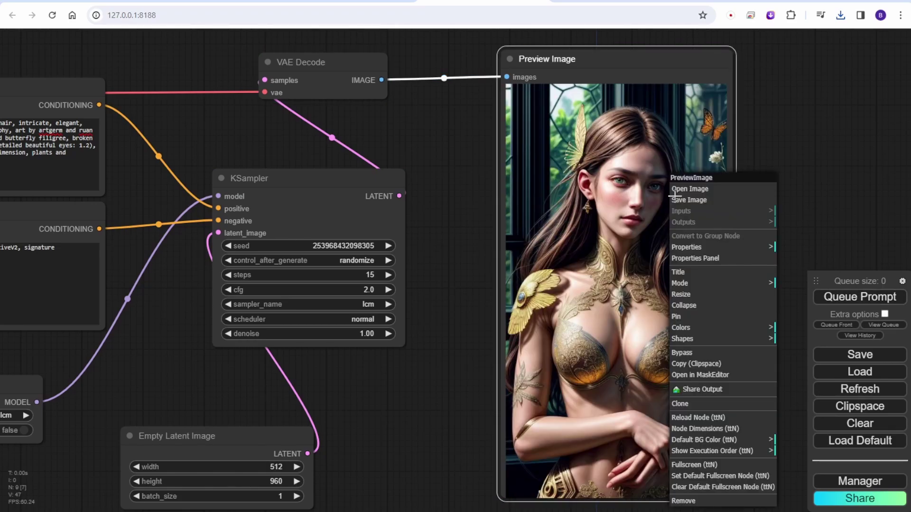
click(697, 200)
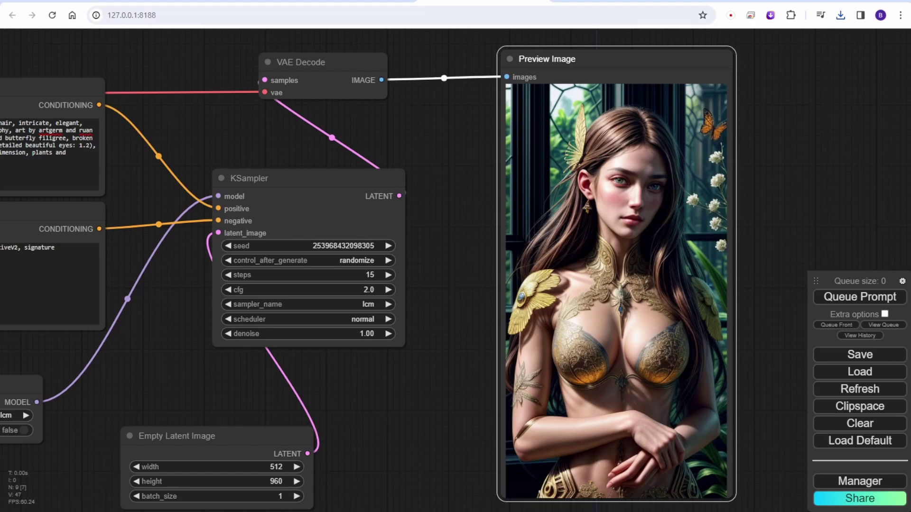
click(853, 242)
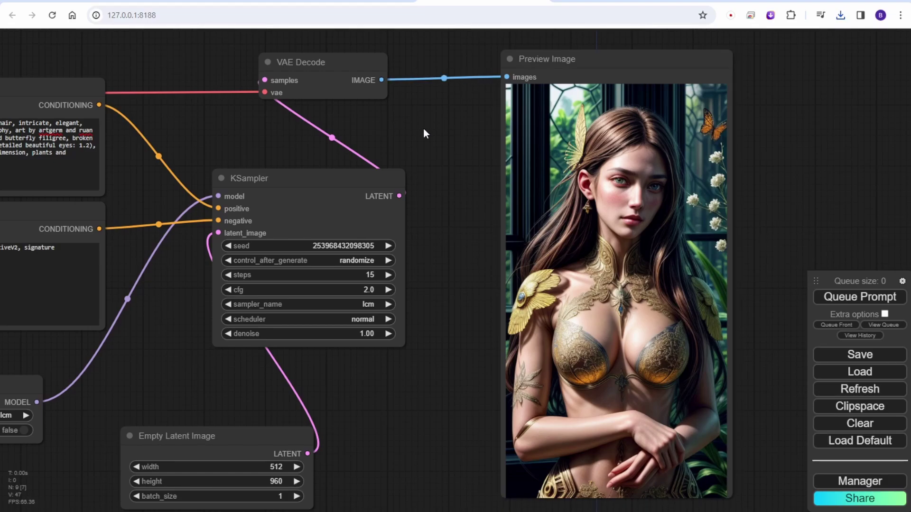
- Zoom out and pan to fit the whole workflow in view
scroll(424, 129, down, 1)
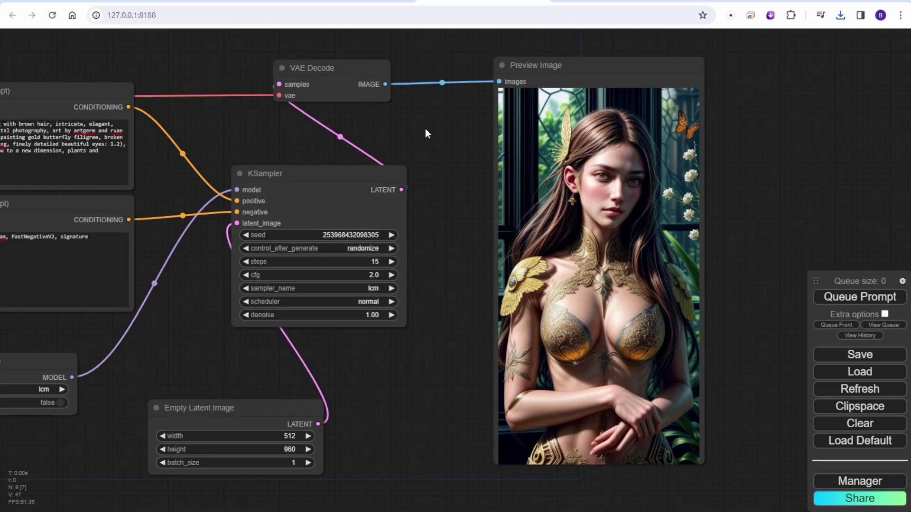
scroll(425, 129, down, 1)
drag(425, 129, 650, 172)
scroll(649, 171, down, 1)
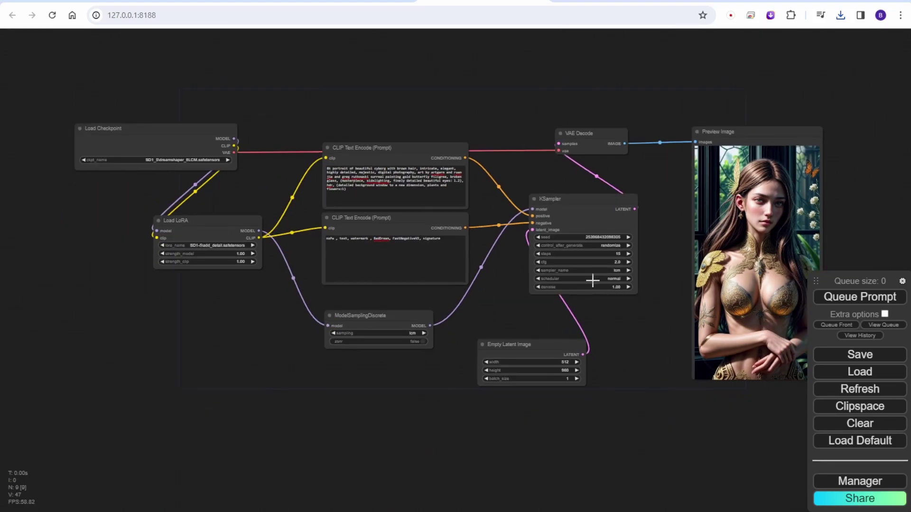
- Set the KSampler steps to 10 and queue a generation
scroll(631, 255, up, 7)
click(608, 253)
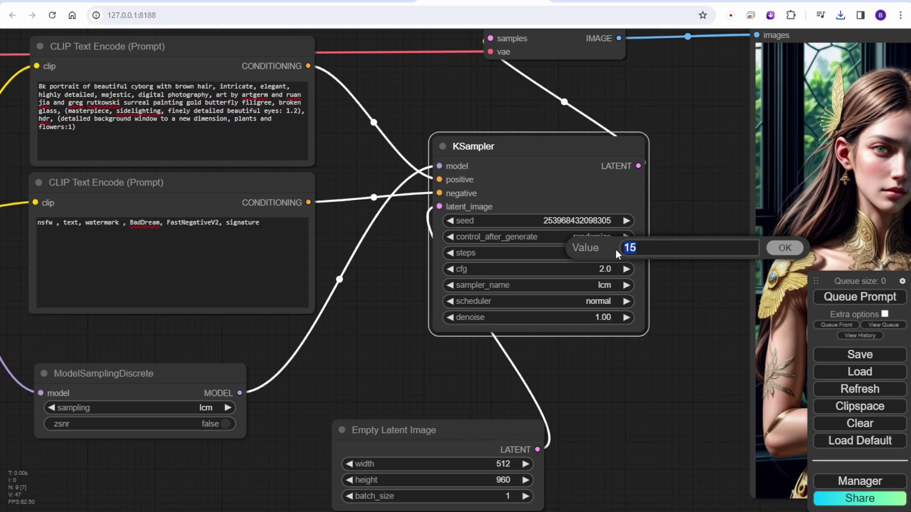
text(10)
key(Return)
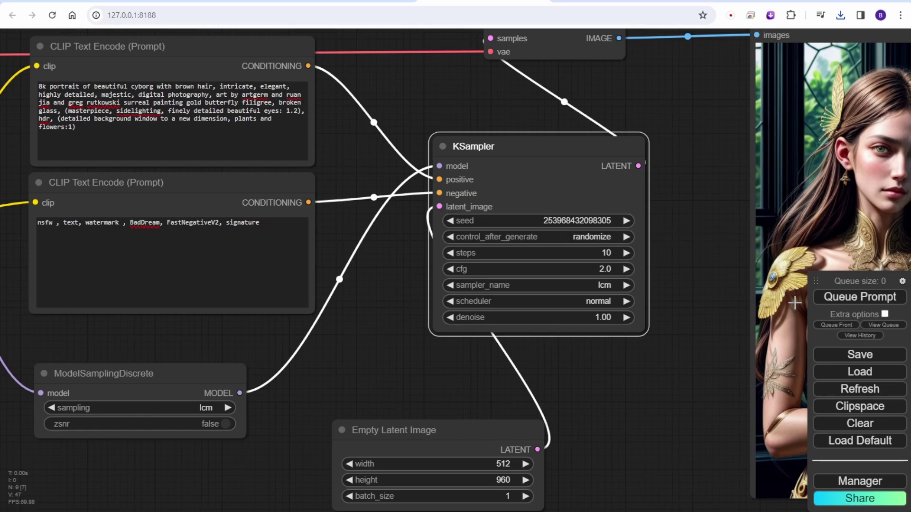
click(846, 299)
- Inspect the new 10-step preview up close, then queue another 10-step image
scroll(668, 328, down, 5)
drag(673, 334, 435, 324)
scroll(499, 318, up, 2)
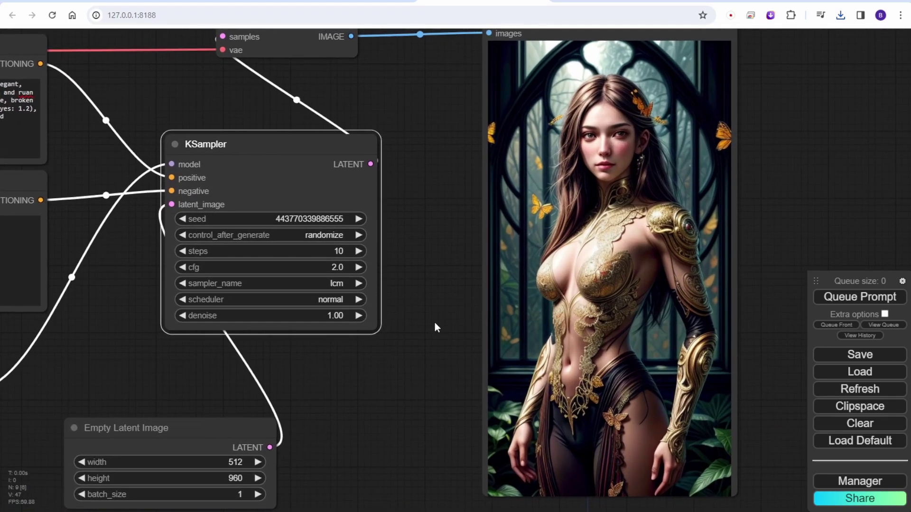
scroll(585, 248, up, 2)
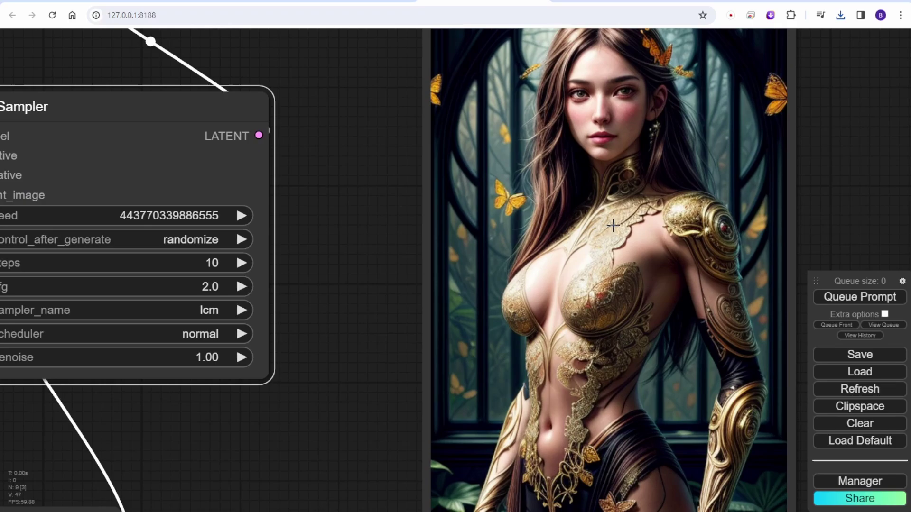
scroll(868, 190, up, 3)
drag(842, 202, 862, 203)
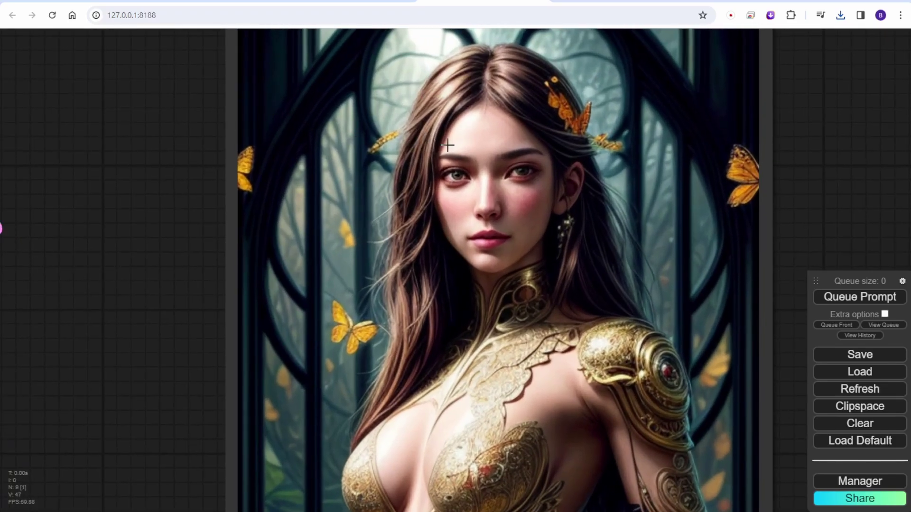
scroll(466, 203, down, 8)
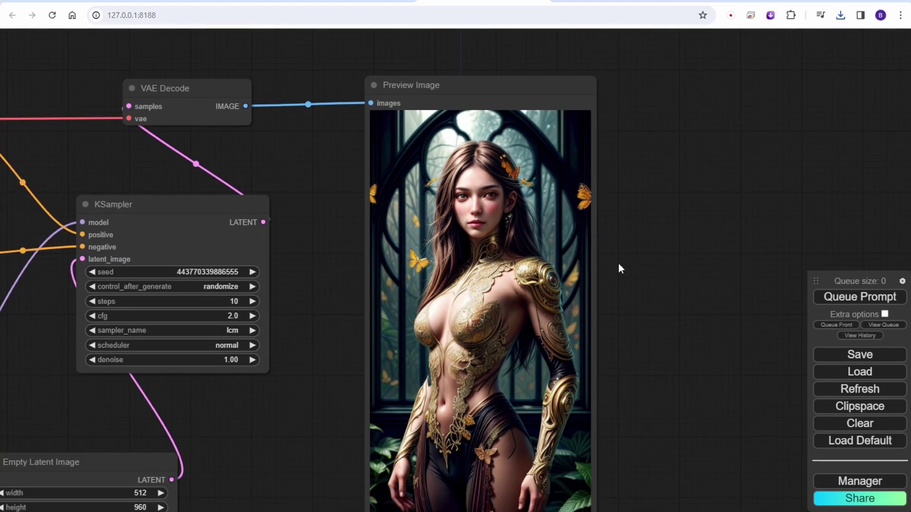
drag(659, 273, 680, 215)
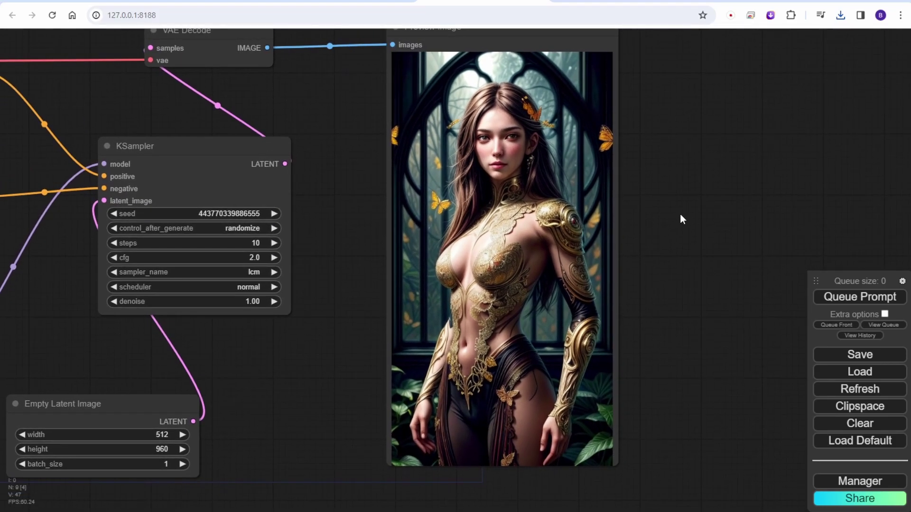
click(828, 296)
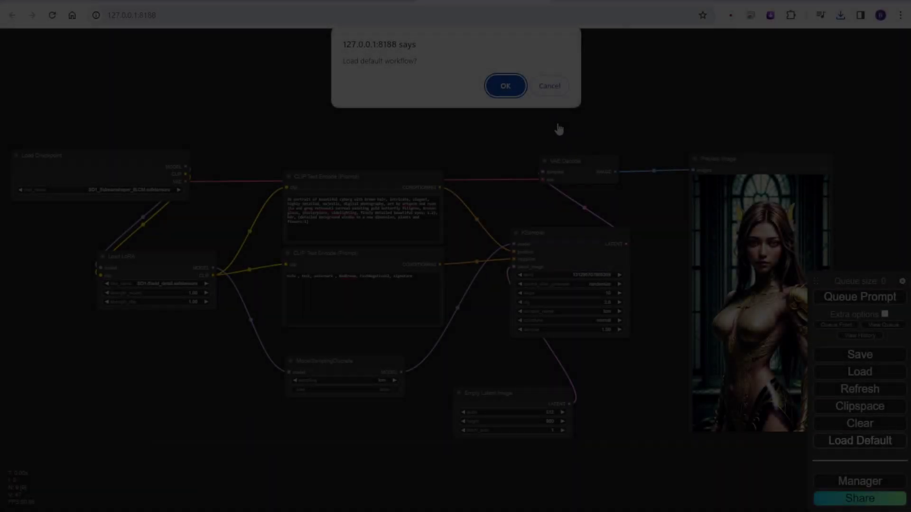
- Confirm loading the default workflow and move Load Checkpoint to the upper left
click(495, 83)
drag(180, 286, 150, 87)
scroll(158, 141, up, 4)
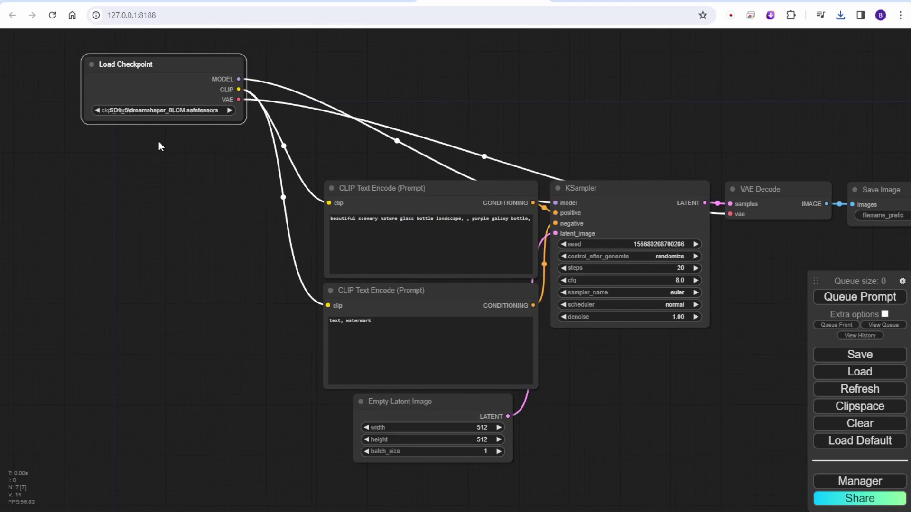
drag(159, 142, 251, 263)
scroll(254, 263, up, 5)
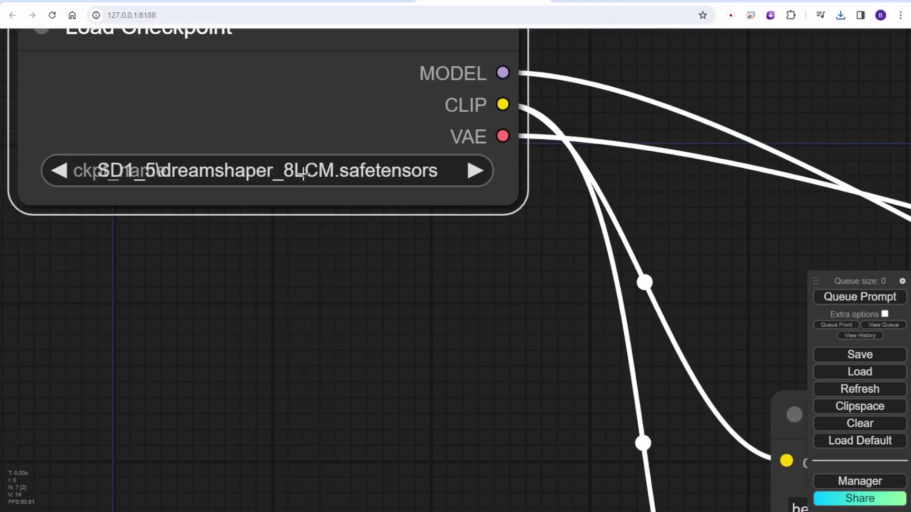
- Open the ckpt_name list, keep dreamshaper_8LCM, then bring the checkpoint list up again
click(140, 171)
click(329, 90)
scroll(324, 209, down, 3)
scroll(324, 212, down, 2)
click(293, 189)
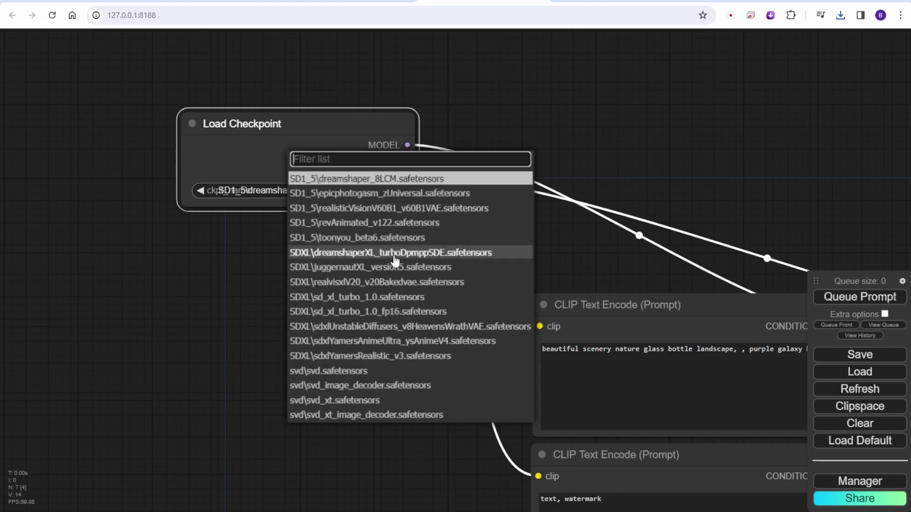
- Choose dreamshaperXL_turboDpmppSDE and feed SamplerCustom's sampler from a new KSamplerSelect
click(415, 259)
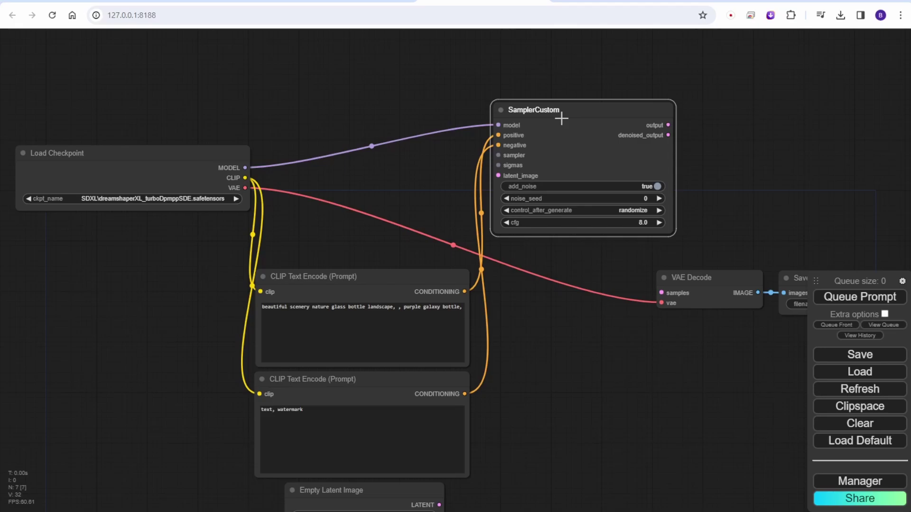
drag(561, 119, 655, 382)
drag(591, 419, 498, 170)
click(503, 476)
- Supply SamplerCustom's sigmas from a BasicScheduler, discarding a trial KarrasScheduler
drag(617, 142, 582, 61)
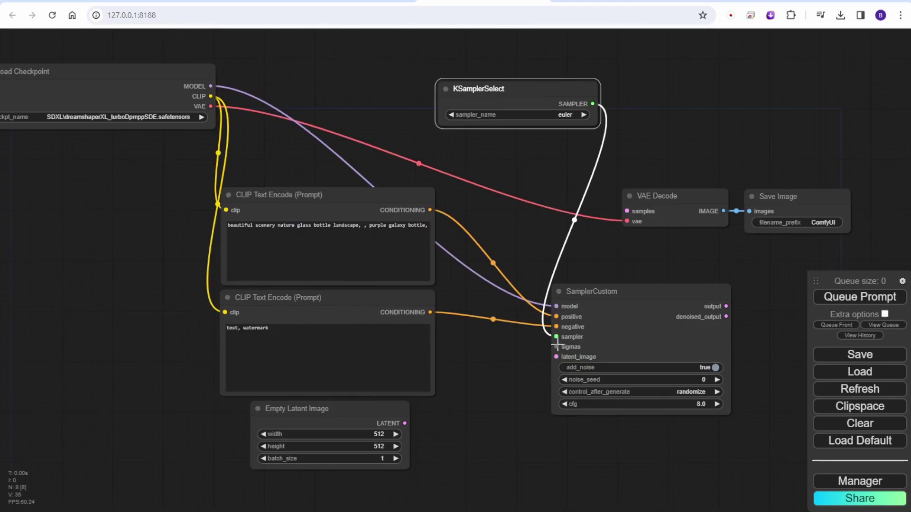
drag(556, 346, 510, 389)
click(577, 446)
drag(626, 405, 488, 401)
key(Delete)
drag(556, 347, 405, 423)
click(533, 409)
- Connect the Empty Latent Image at 1024 and arrange the nodes around SamplerCustom
click(463, 457)
text(1024)
key(Return)
click(463, 469)
text(1024)
key(Return)
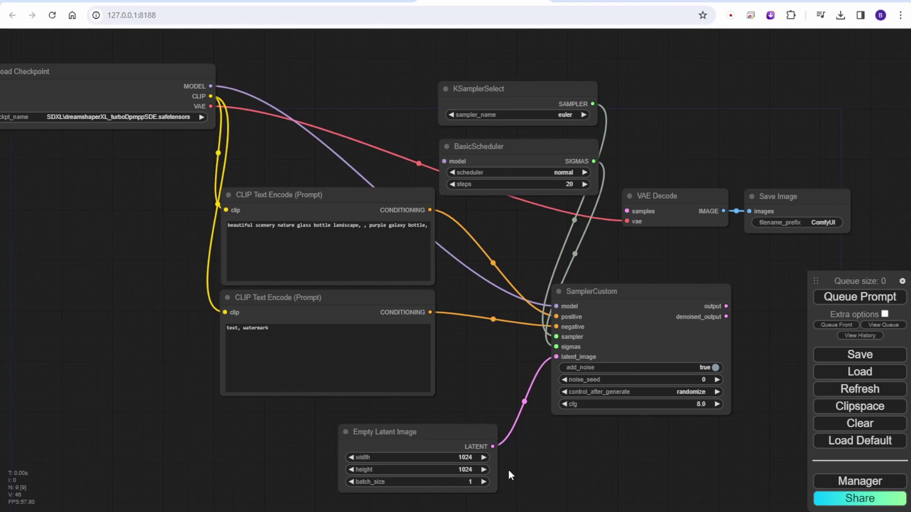
drag(736, 289, 654, 295)
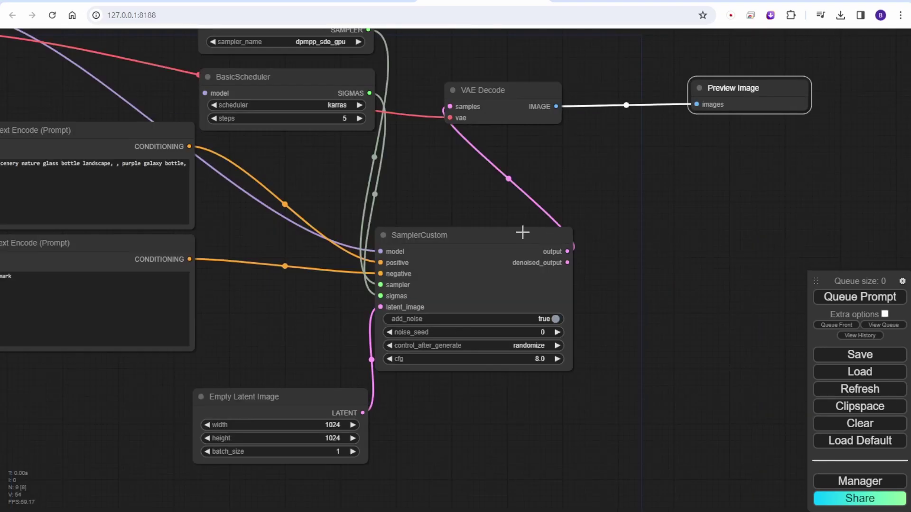
drag(514, 236, 494, 182)
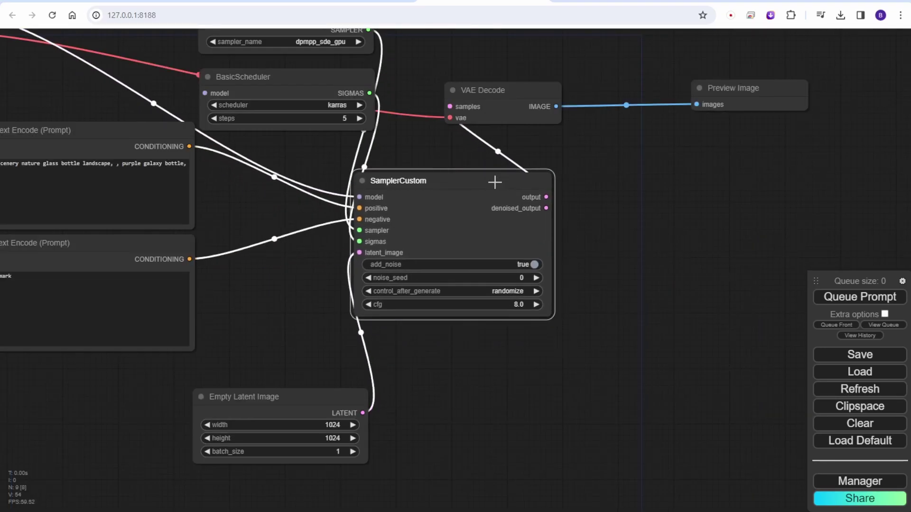
click(528, 294)
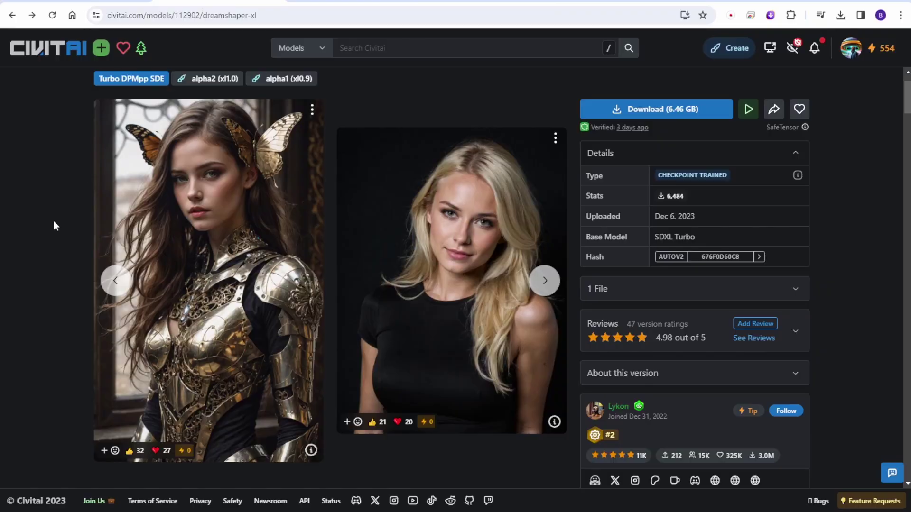
- Expand the DreamShaper XL Turbo description on Civitai and find its recommended settings
scroll(45, 255, down, 5)
scroll(46, 255, down, 6)
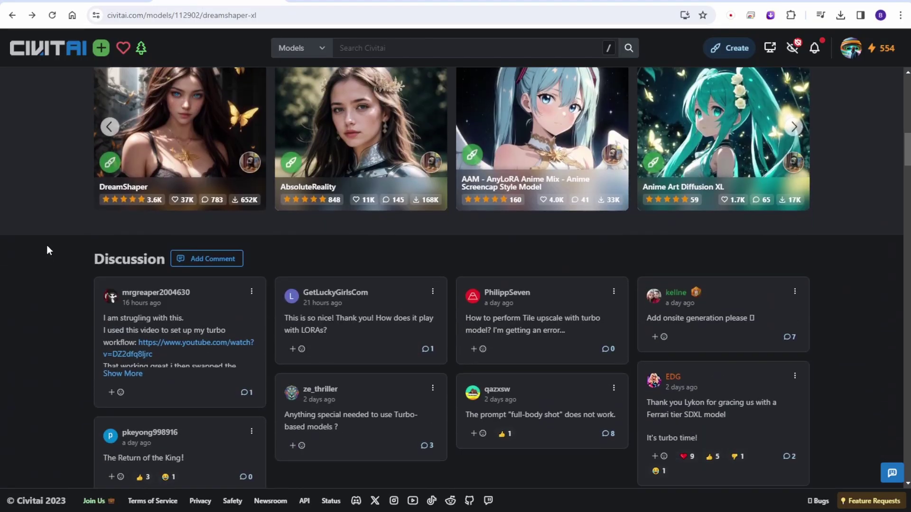
scroll(47, 247, up, 5)
click(113, 144)
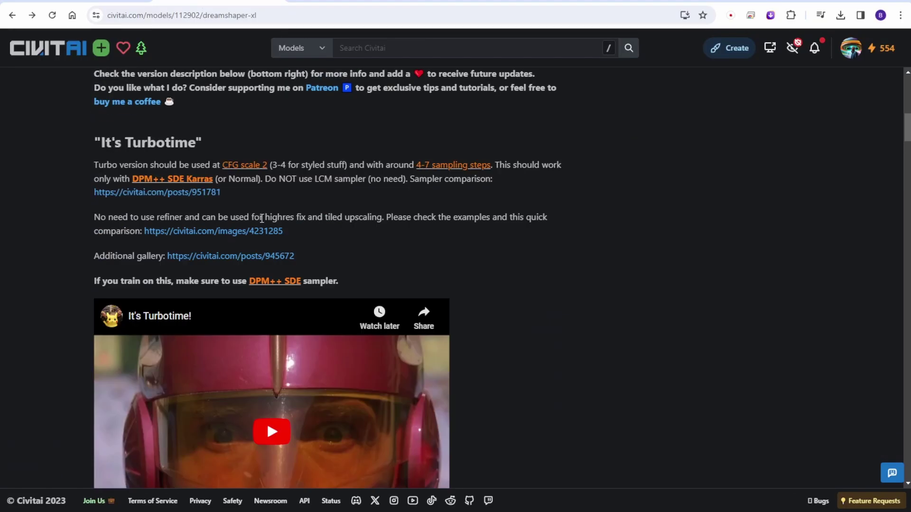
scroll(263, 264, down, 8)
scroll(264, 269, down, 5)
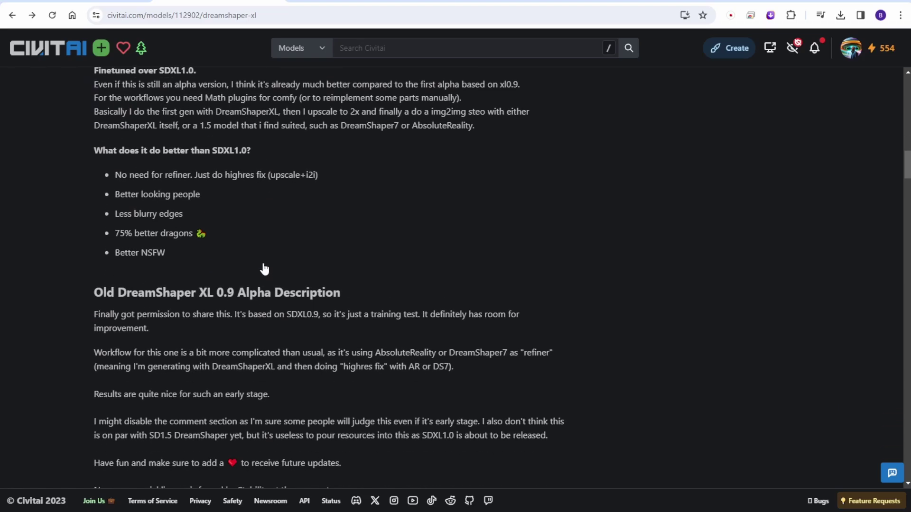
scroll(265, 269, up, 7)
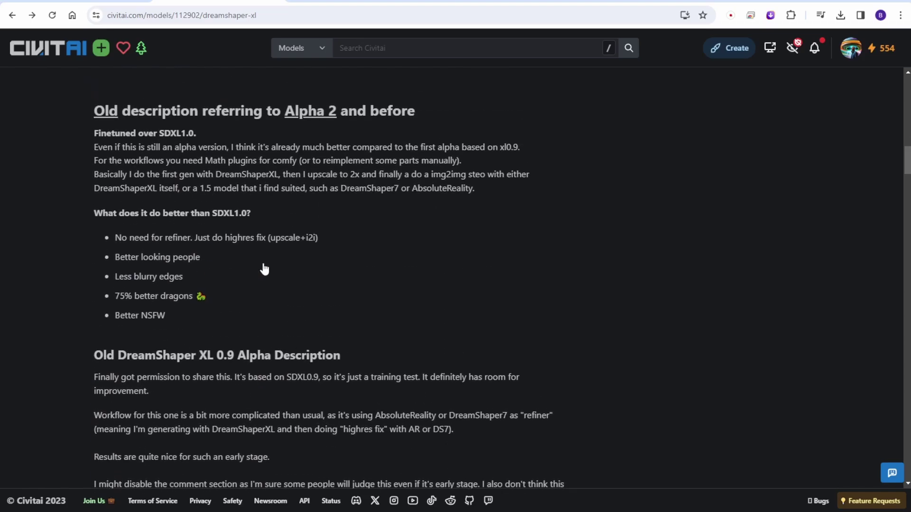
scroll(265, 269, up, 11)
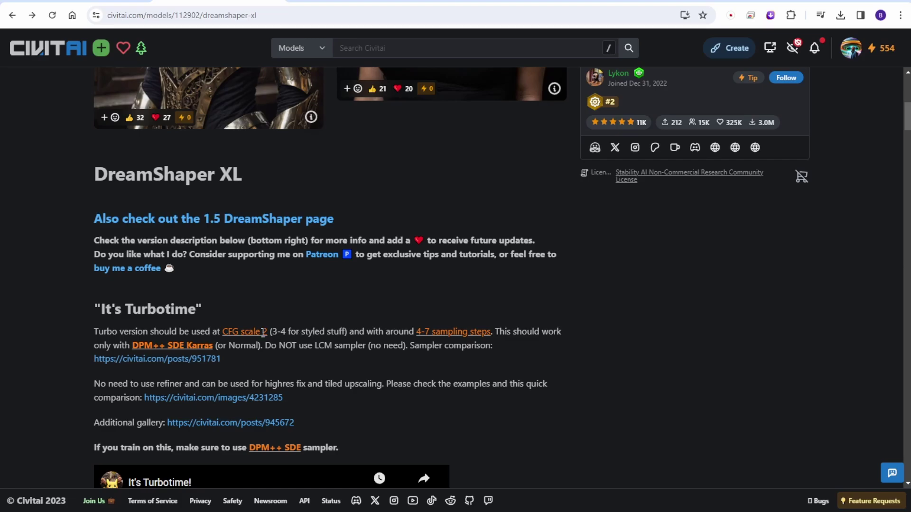
- Highlight CFG scale 2, 4-7 sampling steps and DPM++ SDE Karras, then return to ComfyUI
drag(230, 334, 260, 332)
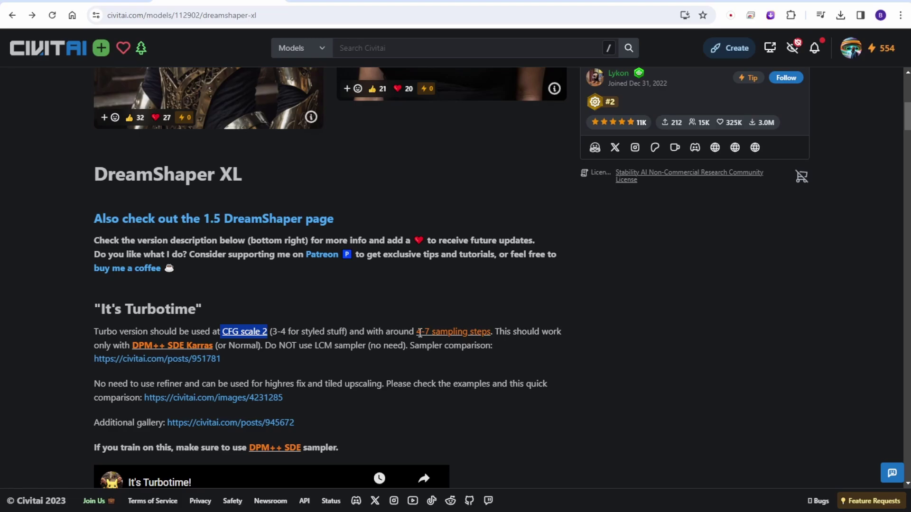
drag(417, 333, 432, 334)
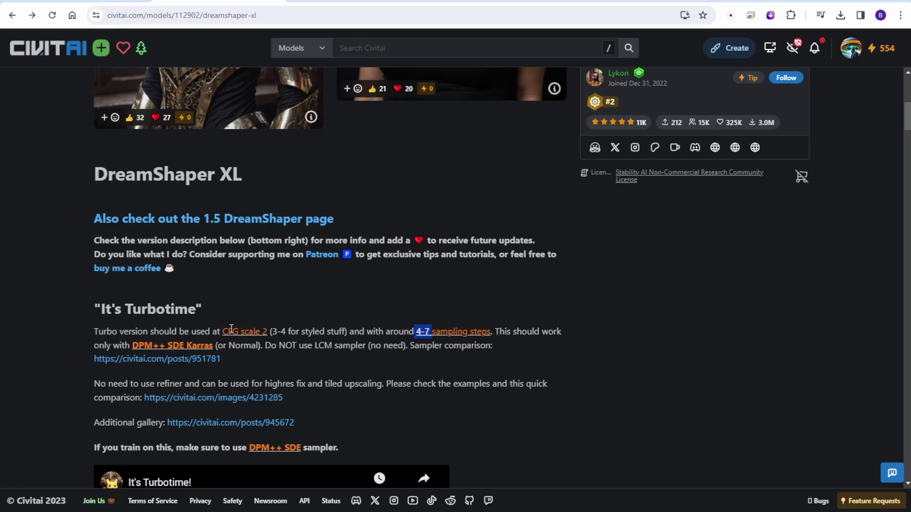
drag(132, 348, 217, 348)
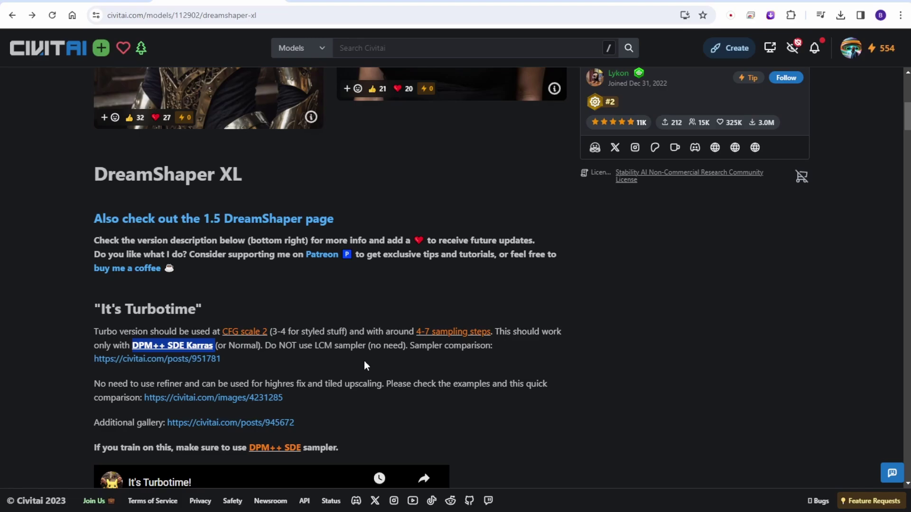
click(466, 2)
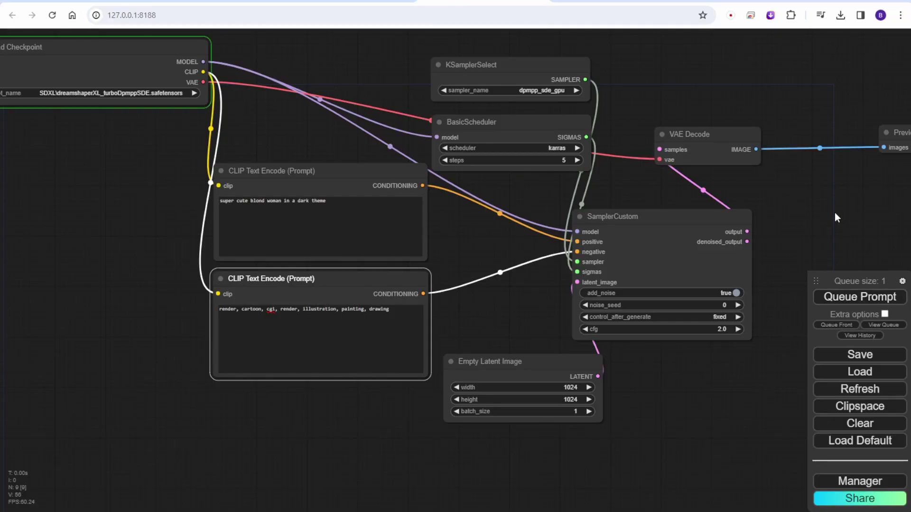
- Enlarge the Preview Image node and reposition it so the portrait's whole face shows
scroll(822, 215, down, 5)
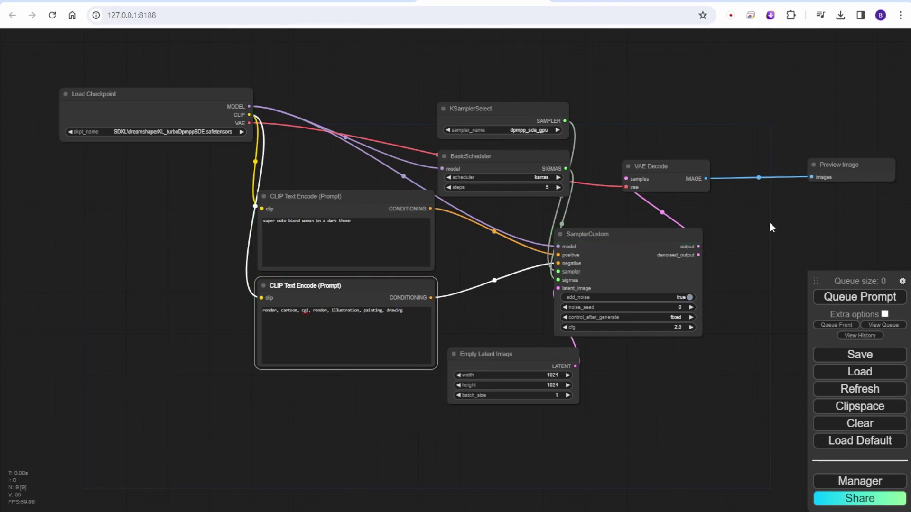
drag(770, 223, 609, 208)
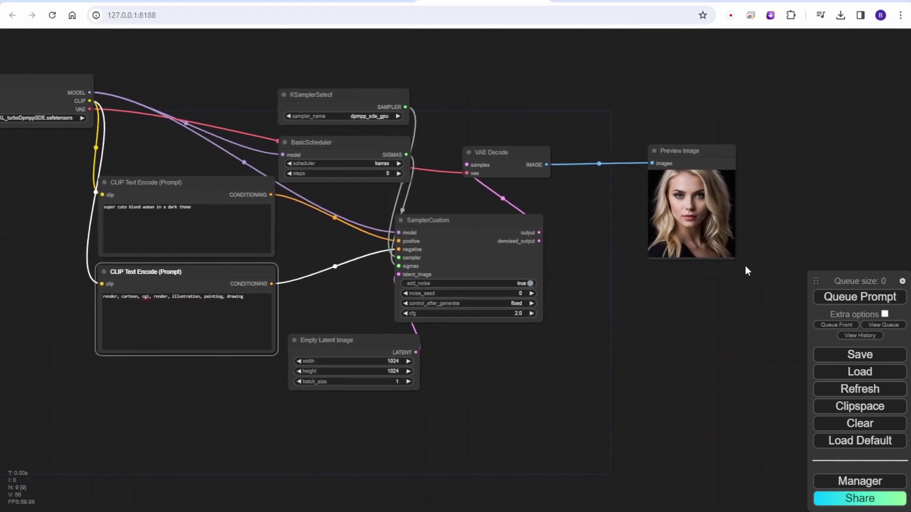
drag(730, 259, 897, 418)
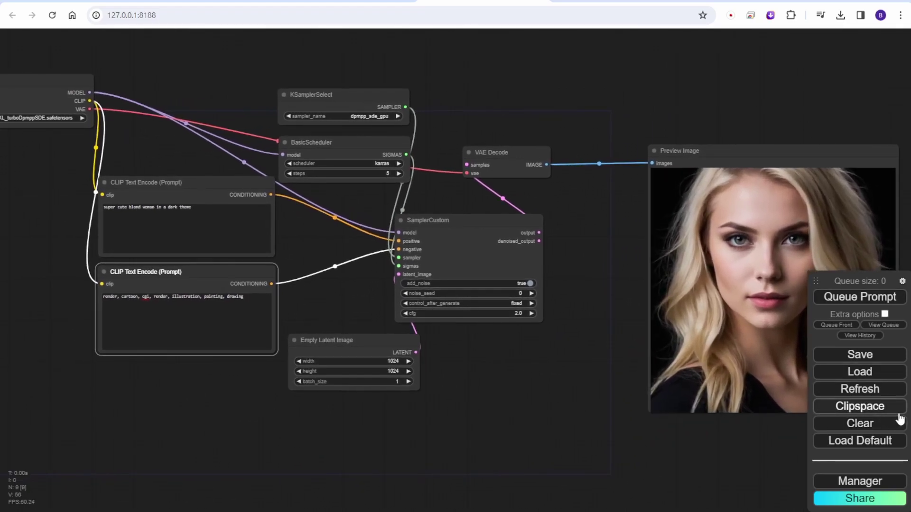
drag(738, 151, 663, 135)
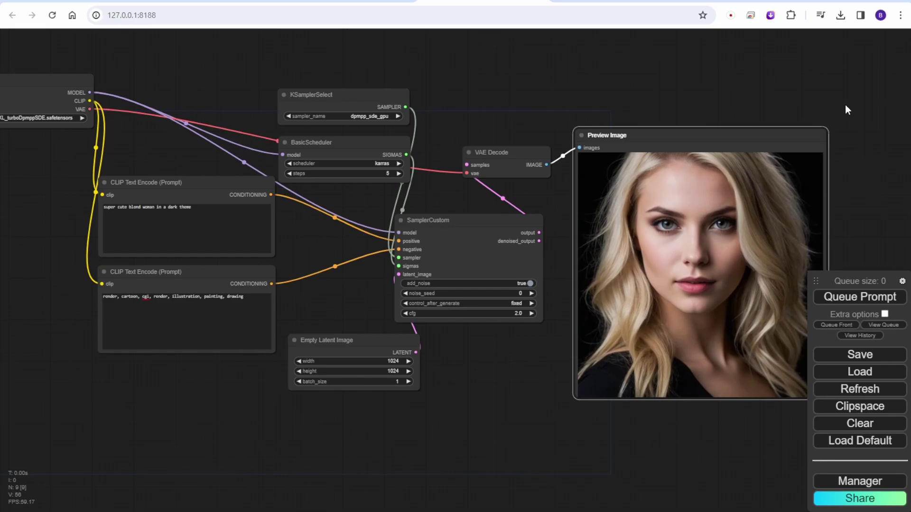
drag(877, 201, 803, 203)
scroll(799, 204, up, 5)
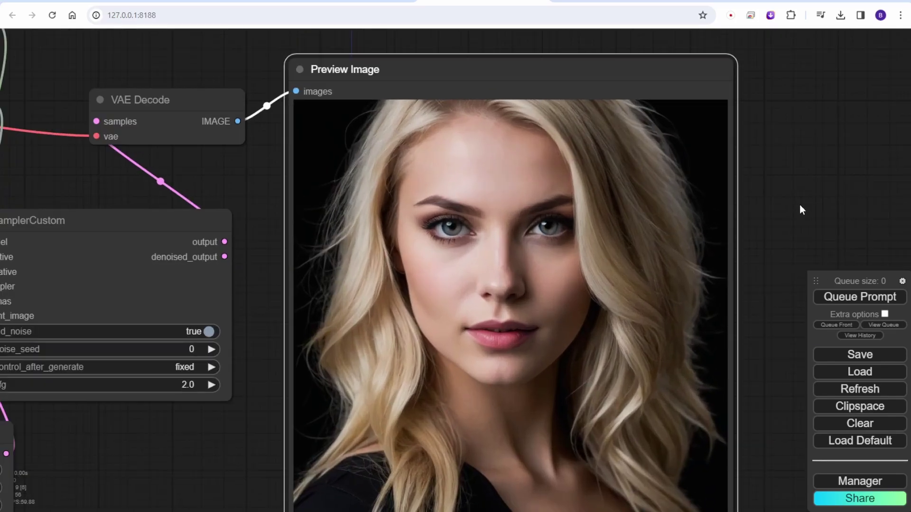
scroll(799, 210, up, 8)
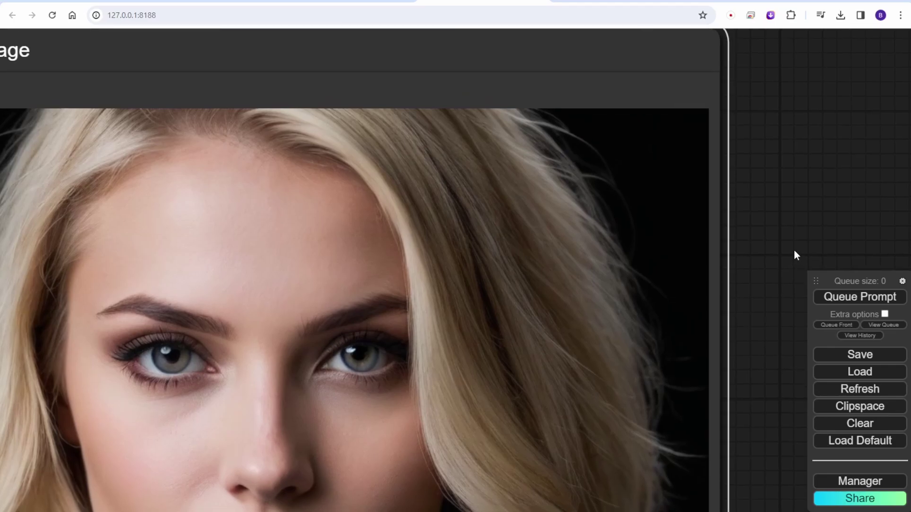
drag(796, 255, 903, 82)
scroll(874, 116, down, 3)
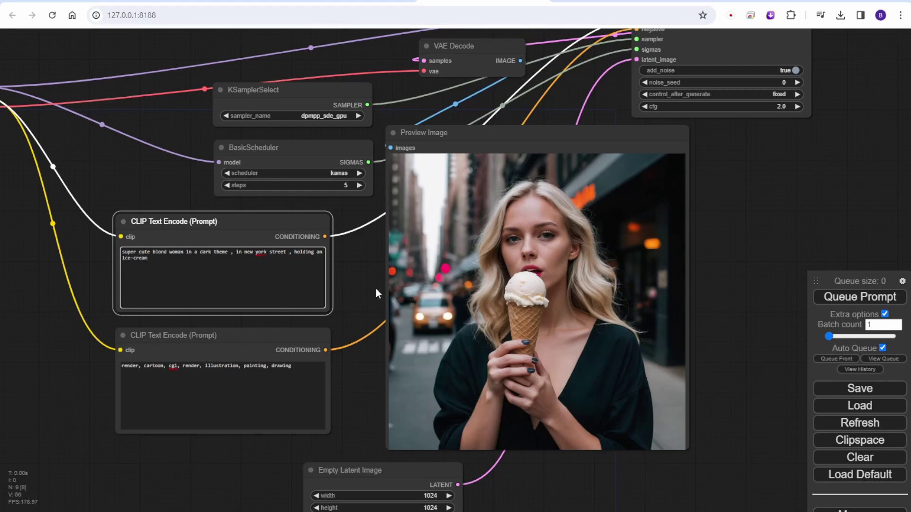
- Append ',(prefect face)' to the end of the positive prompt
scroll(372, 294, up, 5)
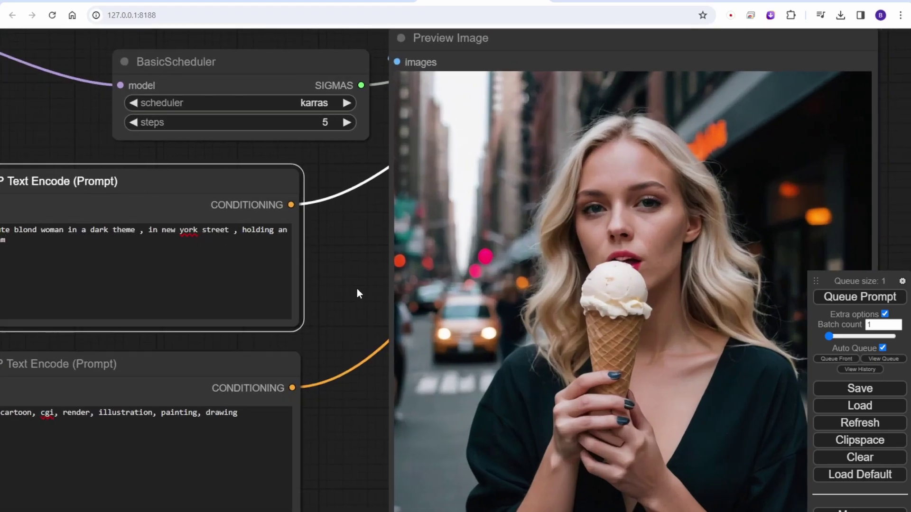
drag(356, 295, 37, 225)
scroll(128, 199, up, 4)
scroll(119, 285, down, 4)
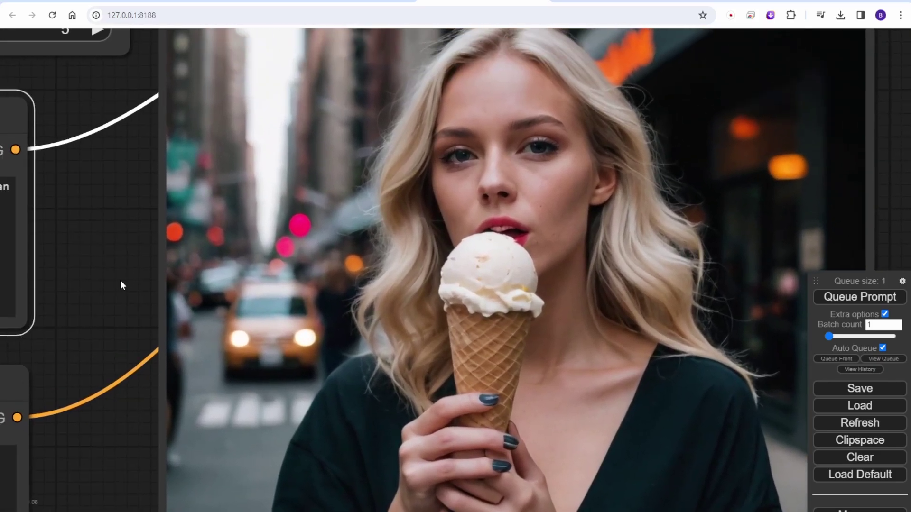
scroll(107, 295, down, 1)
drag(134, 295, 260, 298)
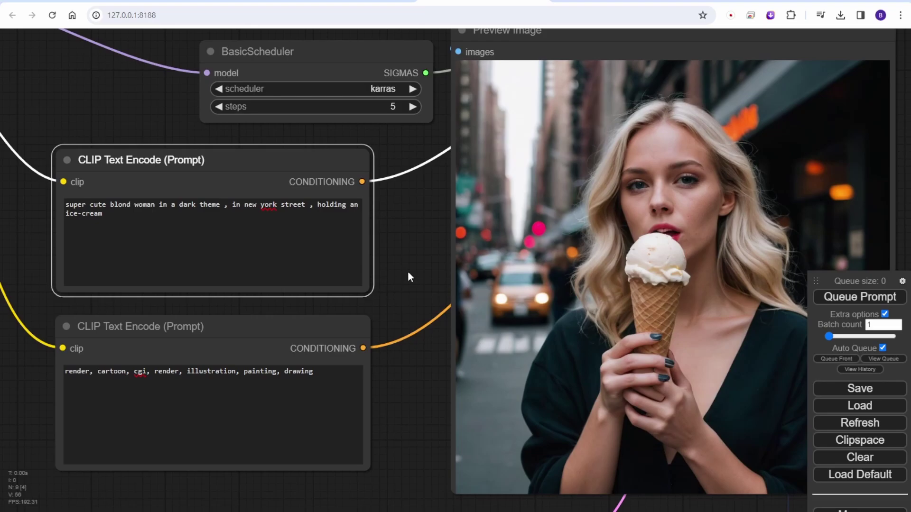
click(174, 226)
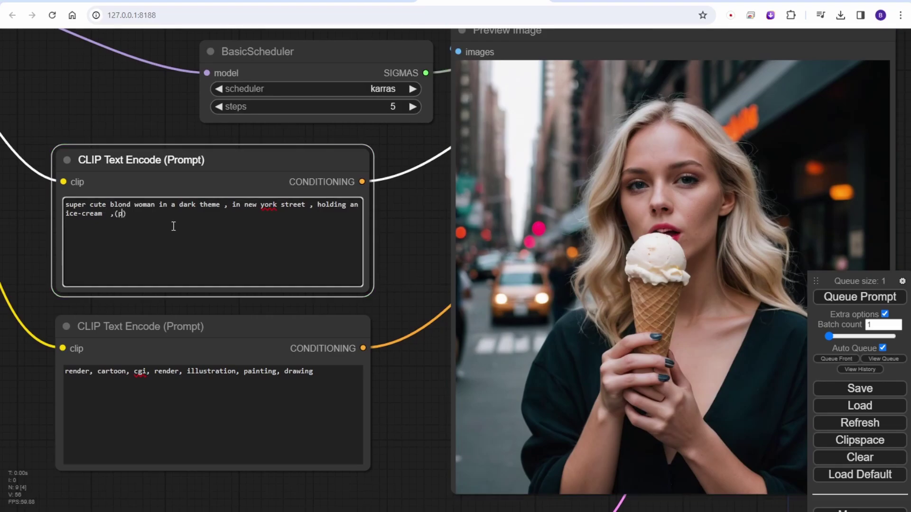
text(,(prefect face)
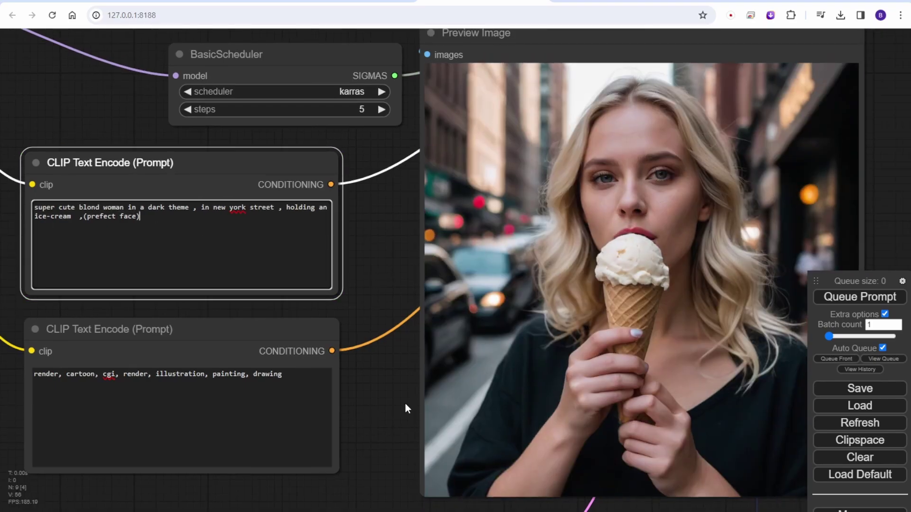
- Add ', extra fingers, extra hands, extra legs' to the negative prompt
drag(407, 408, 411, 284)
click(288, 258)
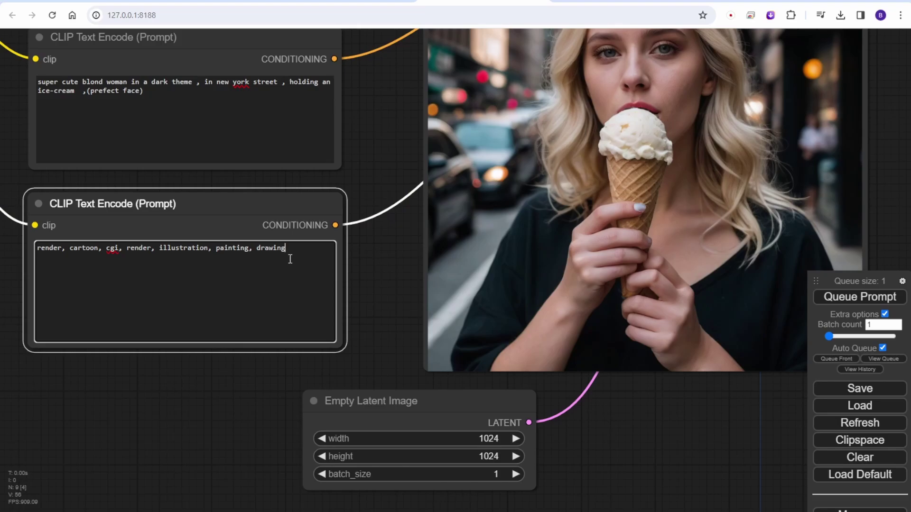
text(, extra fingers , extra hands, extra legs)
drag(377, 259, 236, 323)
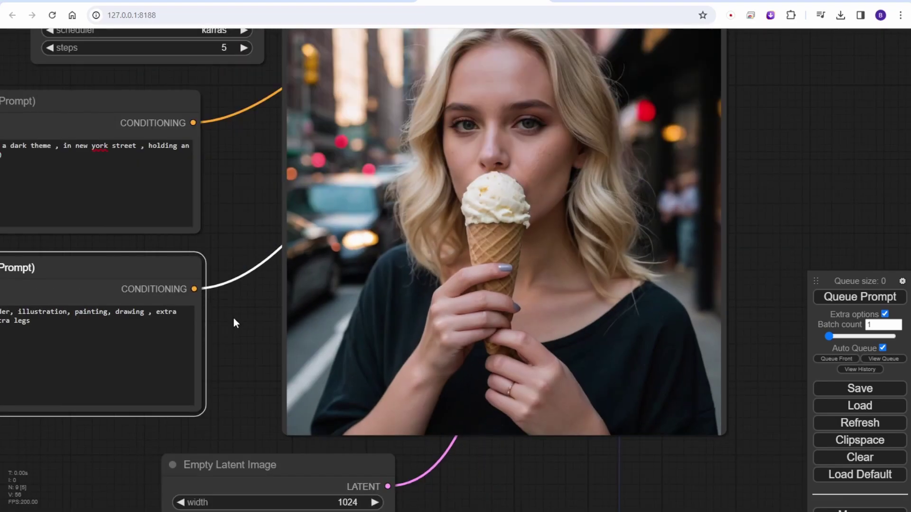
scroll(483, 321, up, 3)
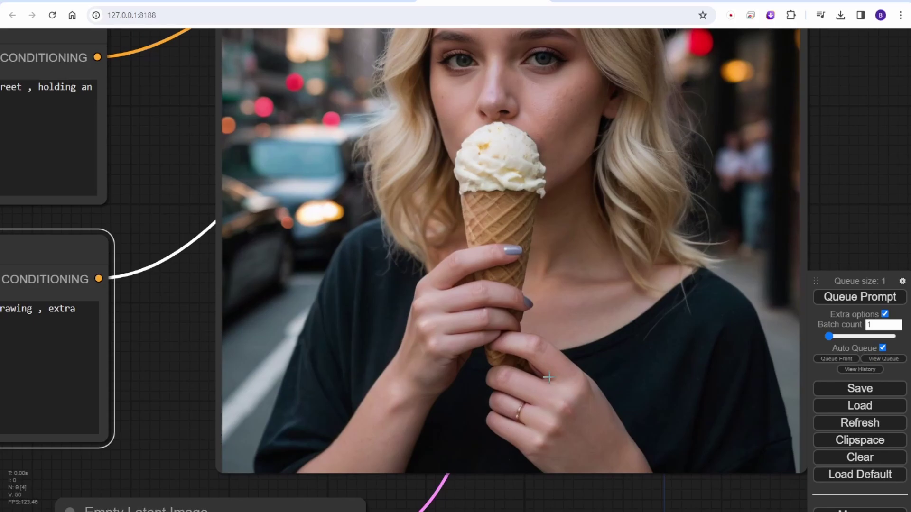
- Change the prompt's age from 20 to 35 to 50, finishing at age 90
scroll(532, 373, up, 3)
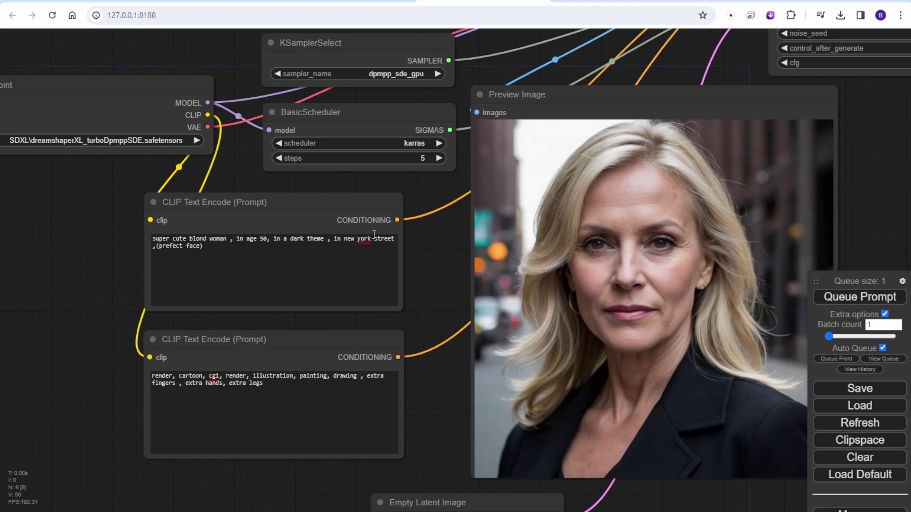
click(212, 210)
scroll(212, 209, up, 2)
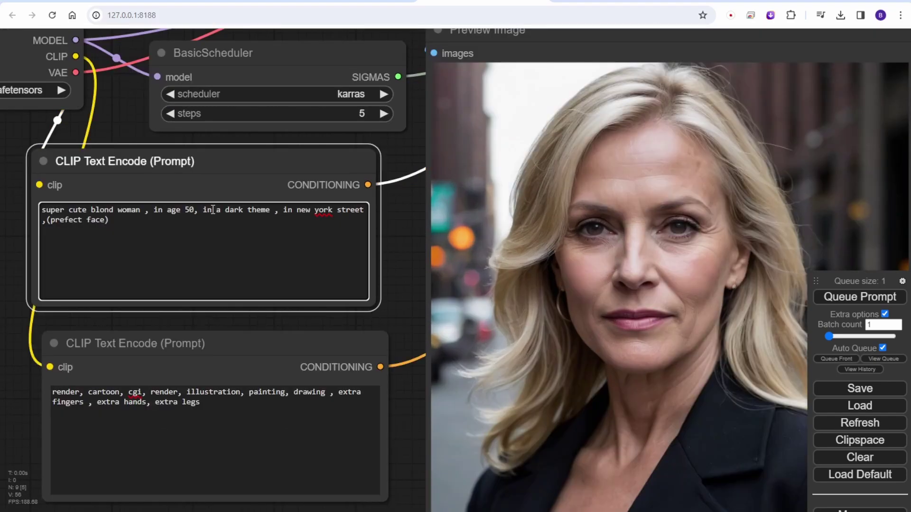
key(BackSpace)
text(20)
scroll(401, 222, down, 2)
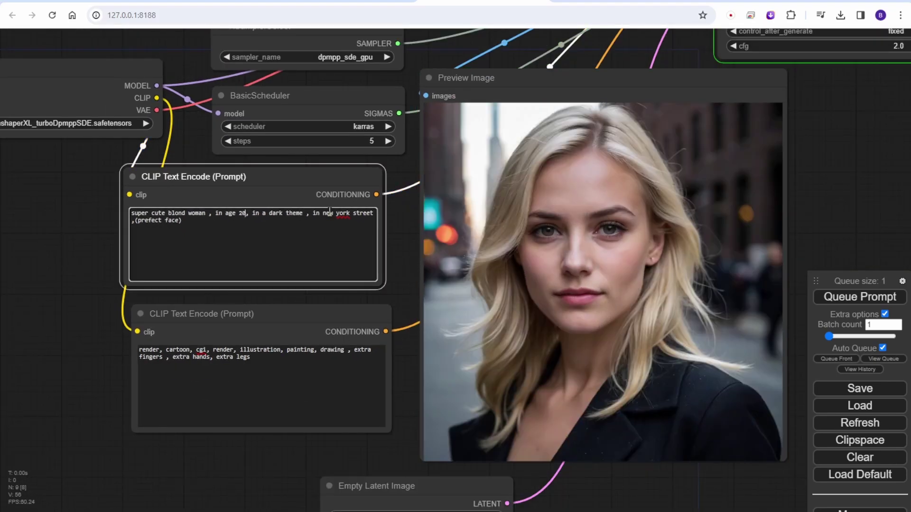
key(BackSpace)
key(BackSpace)
text(35)
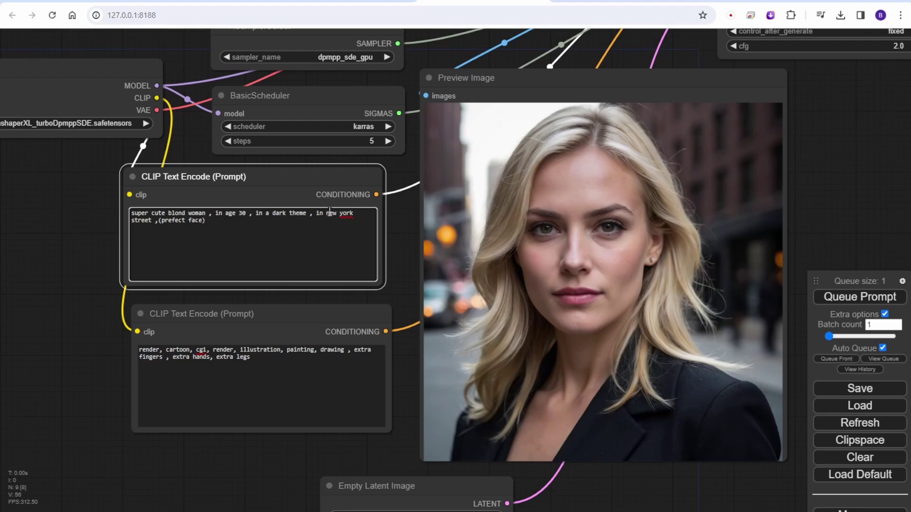
key(BackSpace)
key(BackSpace)
text(50)
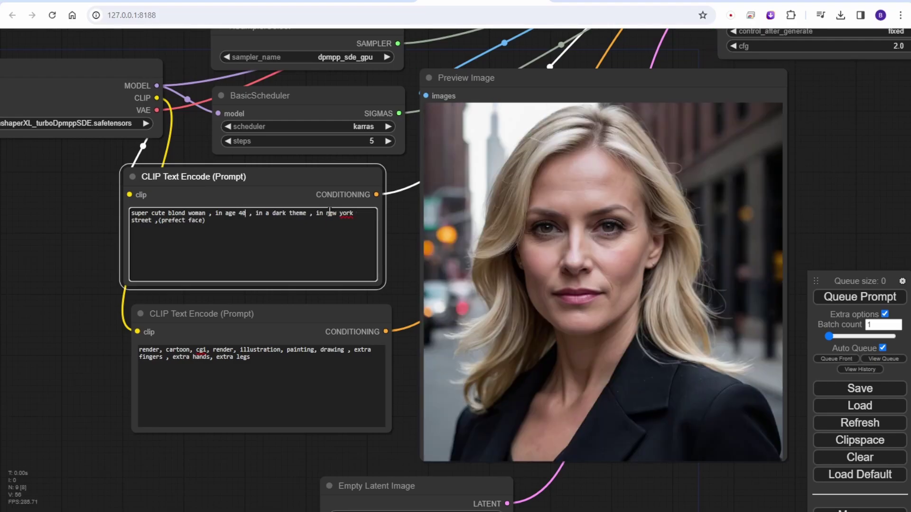
double_click(240, 213)
text(90)
scroll(265, 228, down, 2)
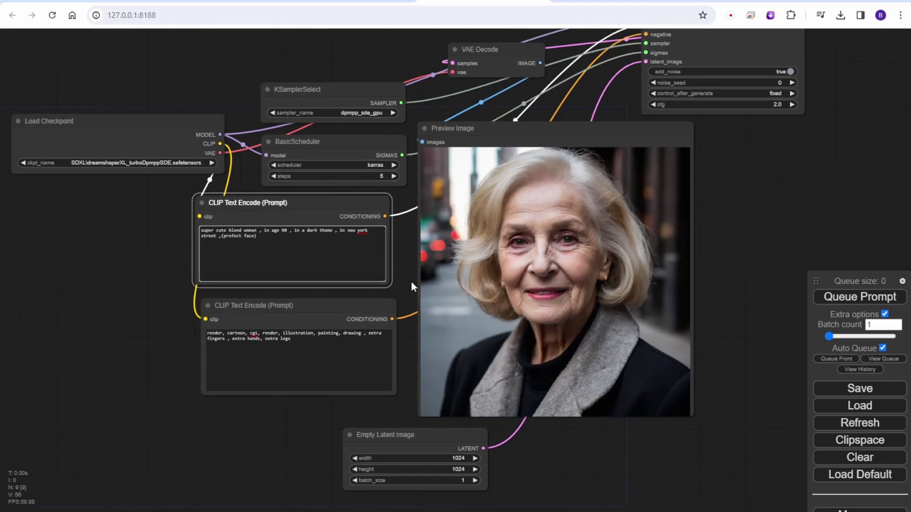
- Turn off Auto Queue and set Load Video's frame_load_cap to 100
click(883, 348)
scroll(66, 209, up, 2)
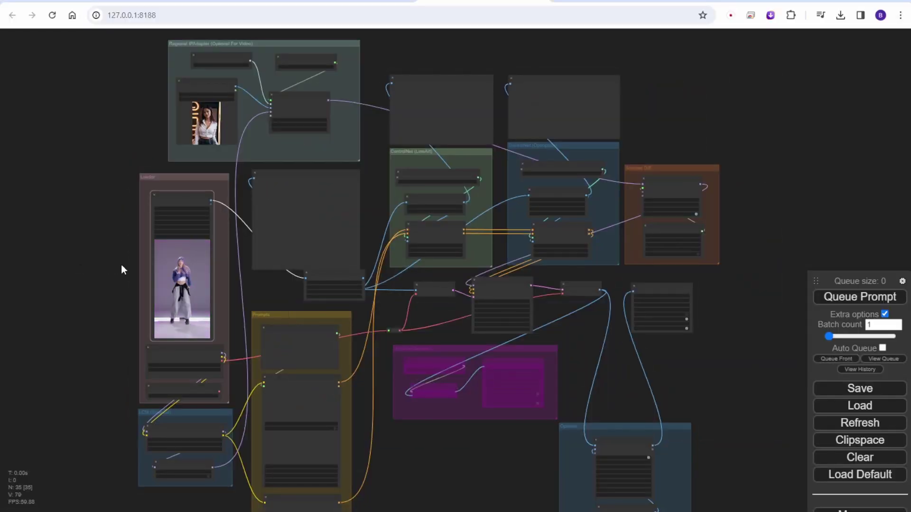
scroll(121, 269, up, 5)
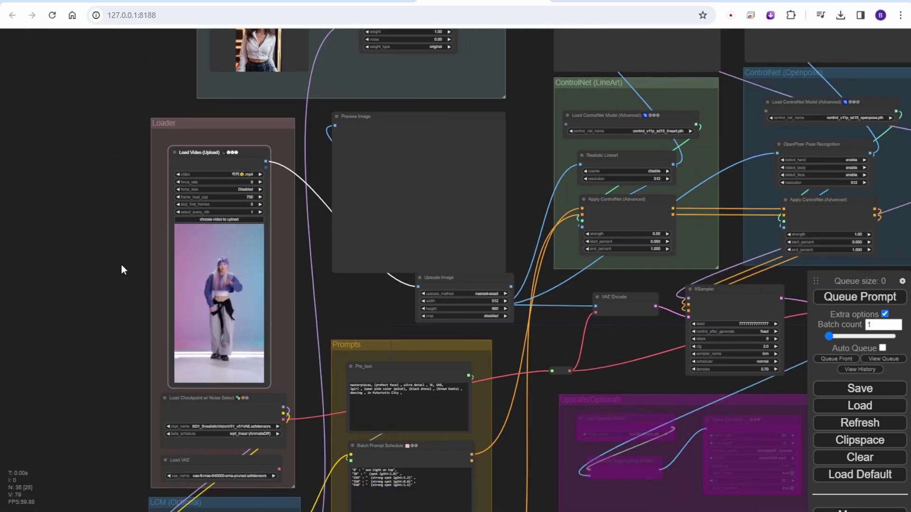
click(249, 196)
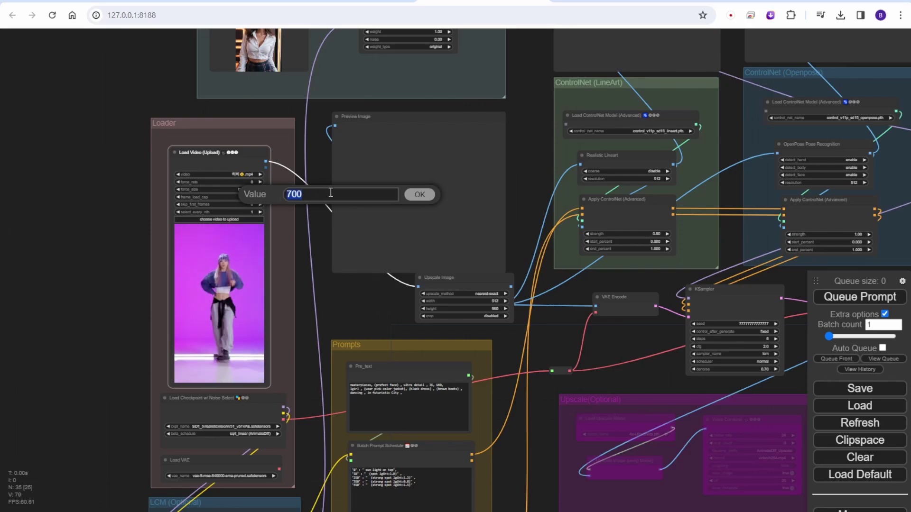
text(100)
key(Return)
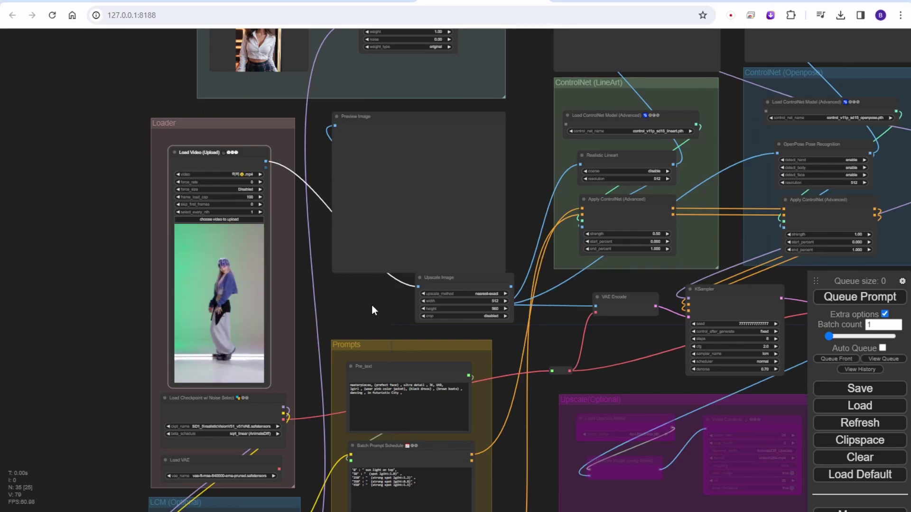
- Set the Batch Prompt Schedule's max_frames to 100
drag(371, 303, 331, 75)
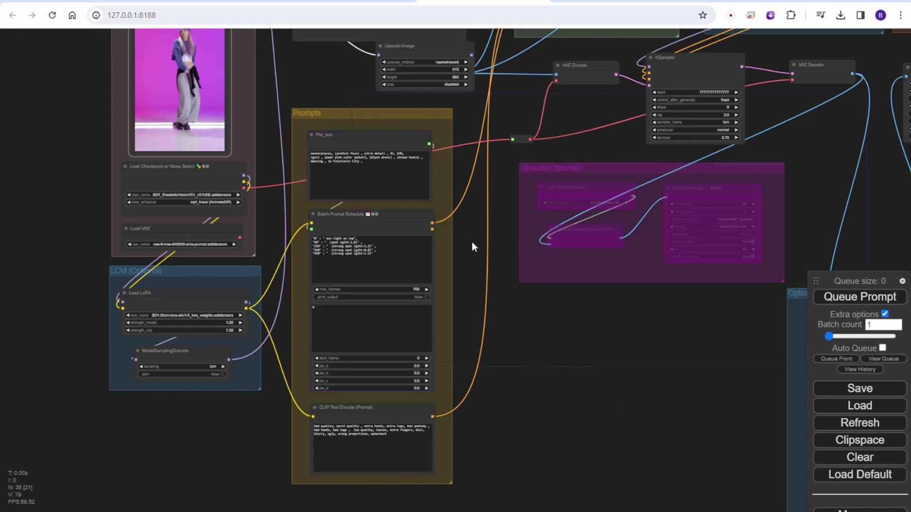
drag(471, 242, 479, 219)
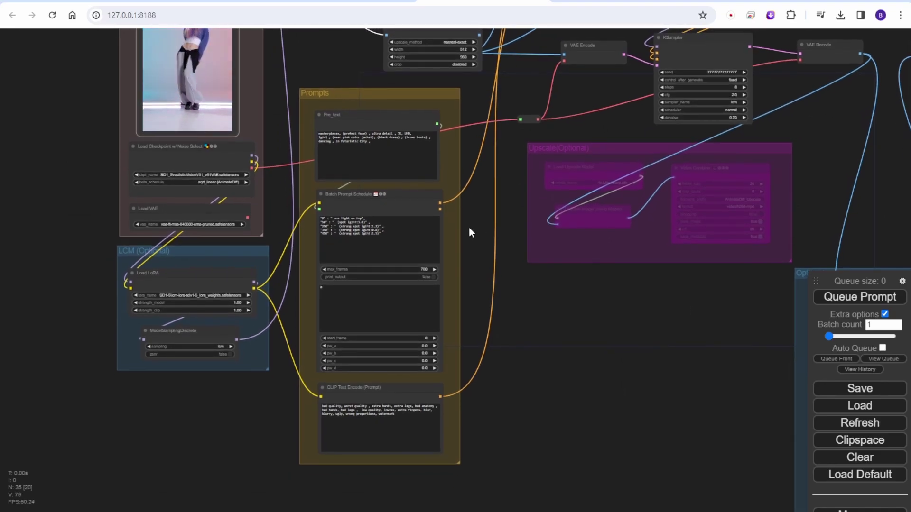
click(424, 269)
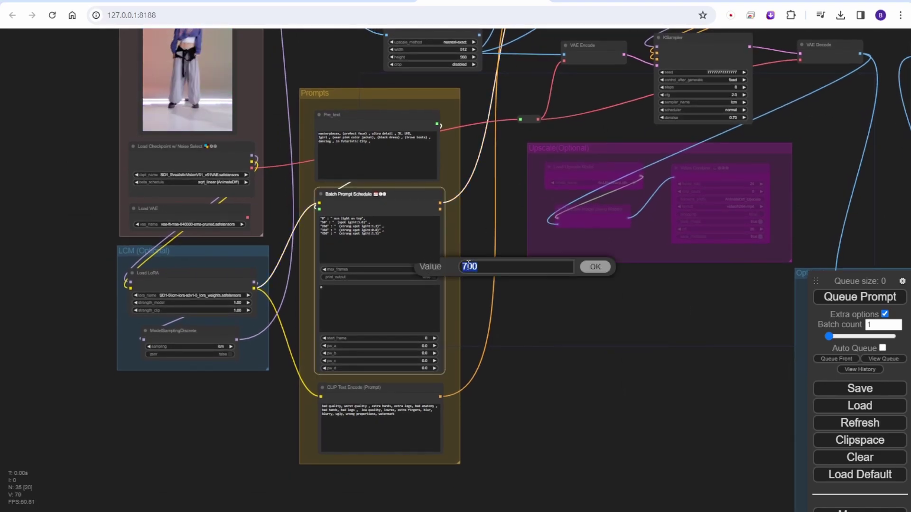
text(100)
key(Return)
click(467, 265)
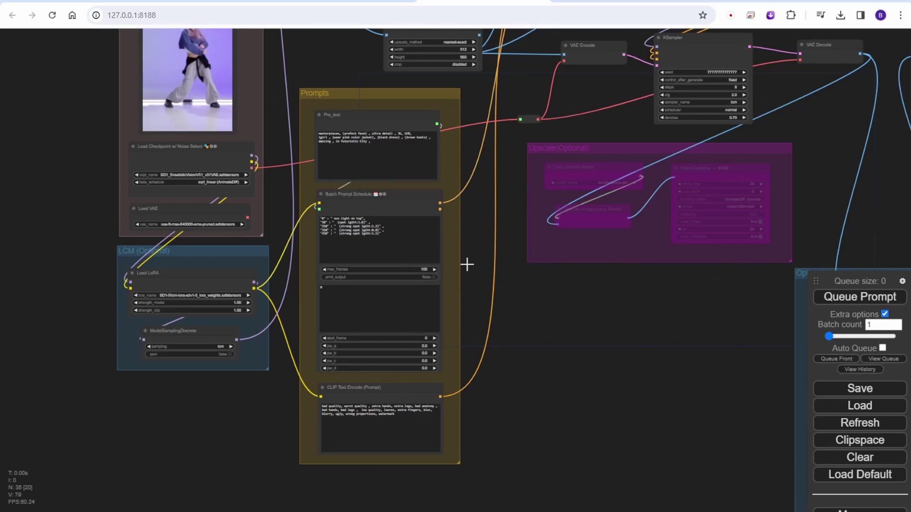
- Replace the prompt schedule with the two-line sun light then neon light schedule
scroll(465, 274, up, 3)
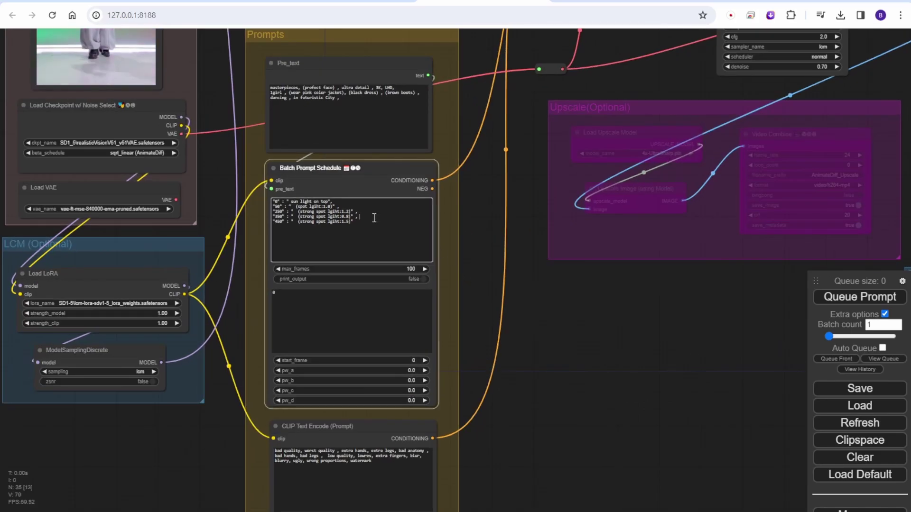
key(ctrl+a)
text("0" : " sun light on top", "50" : "  (neon lgiht:1.0)")
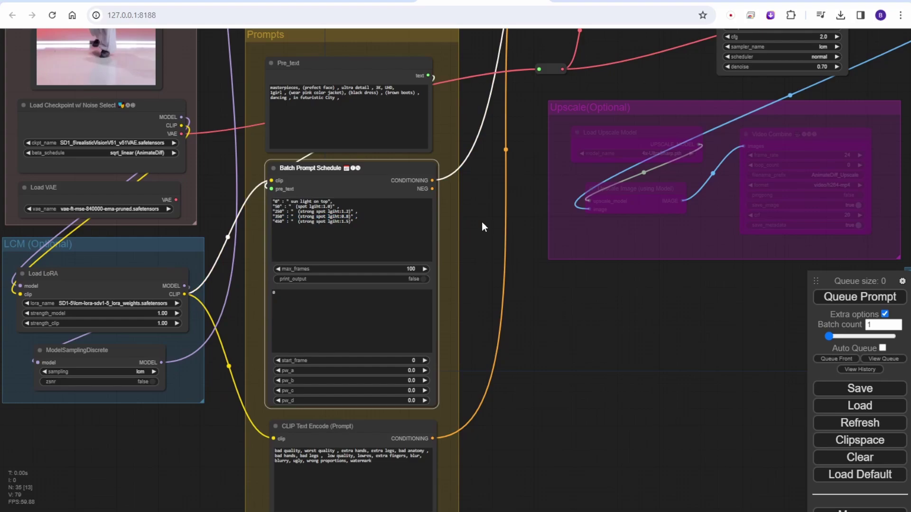
- Load the dreamshaper_8LCM checkpoint in the video workflow
scroll(482, 228, up, 3)
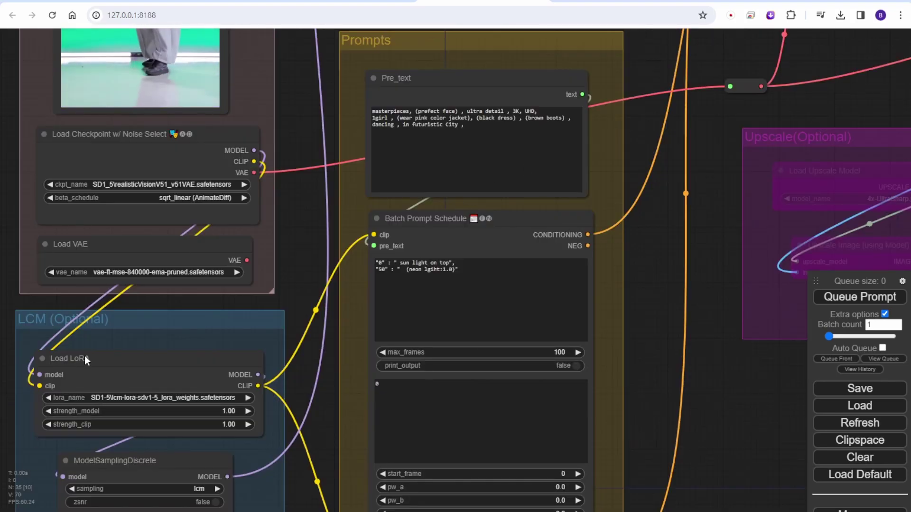
click(190, 184)
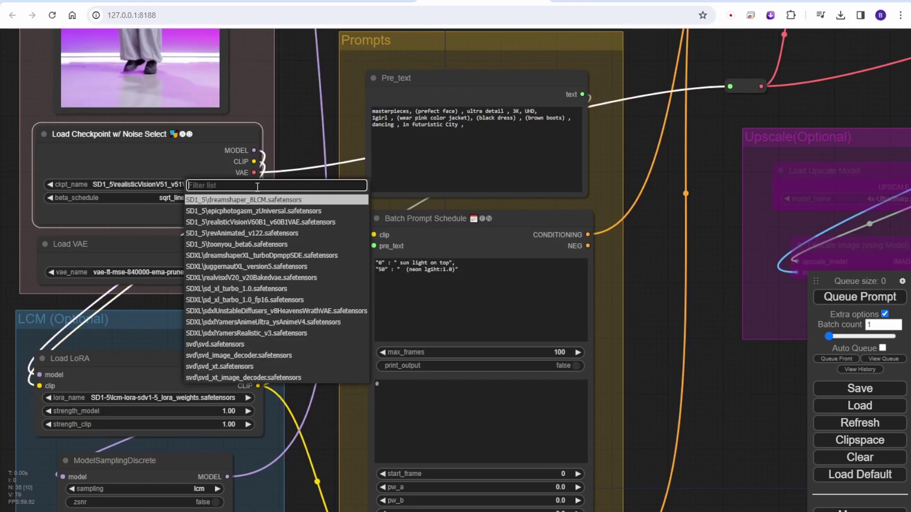
click(228, 201)
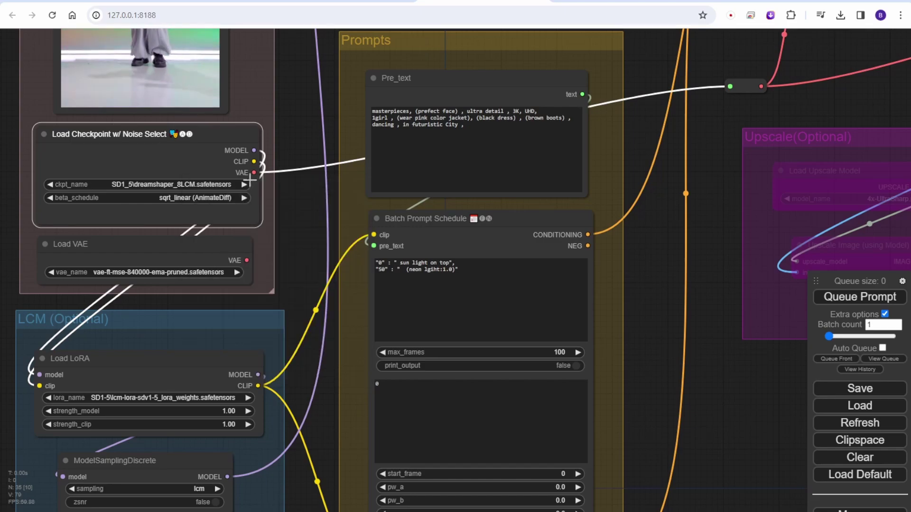
scroll(386, 164, up, 8)
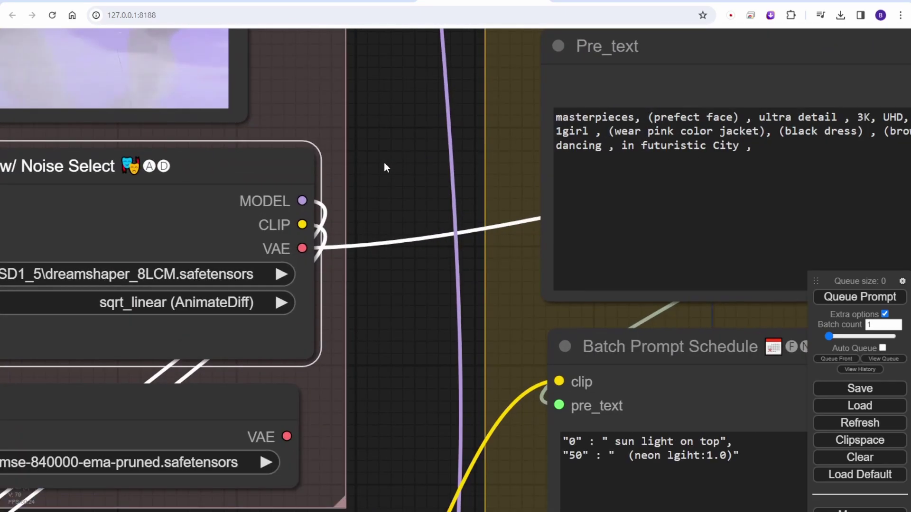
- Wire the Load VAE output to the VAE reroute
drag(384, 162, 520, 72)
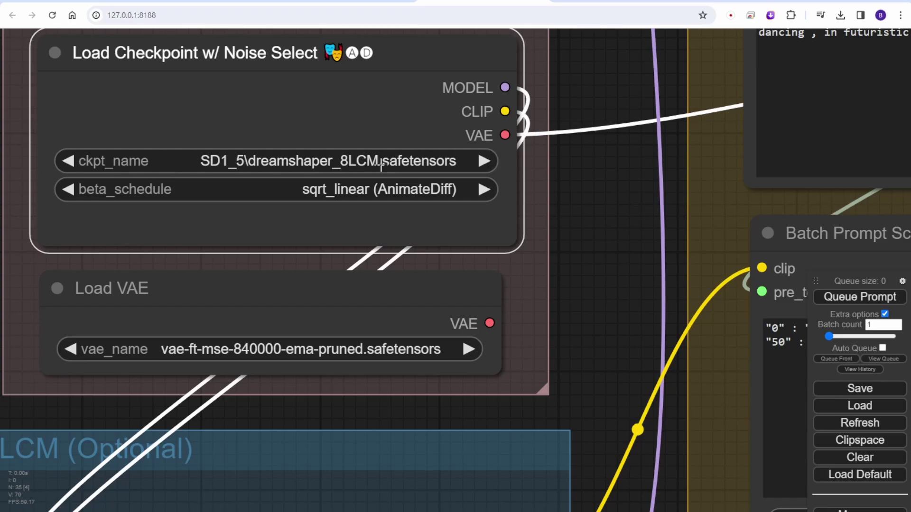
scroll(590, 258, down, 4)
drag(589, 258, 203, 246)
drag(169, 299, 701, 109)
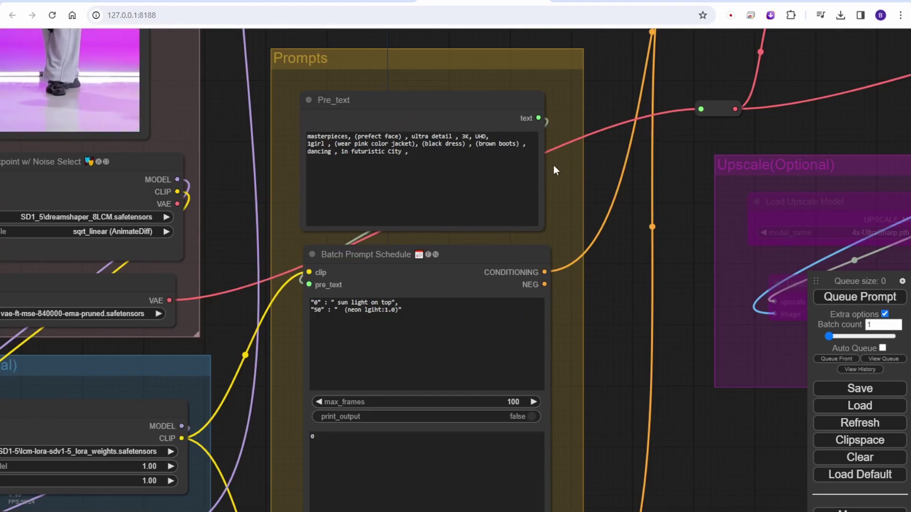
drag(218, 235, 287, 243)
click(221, 257)
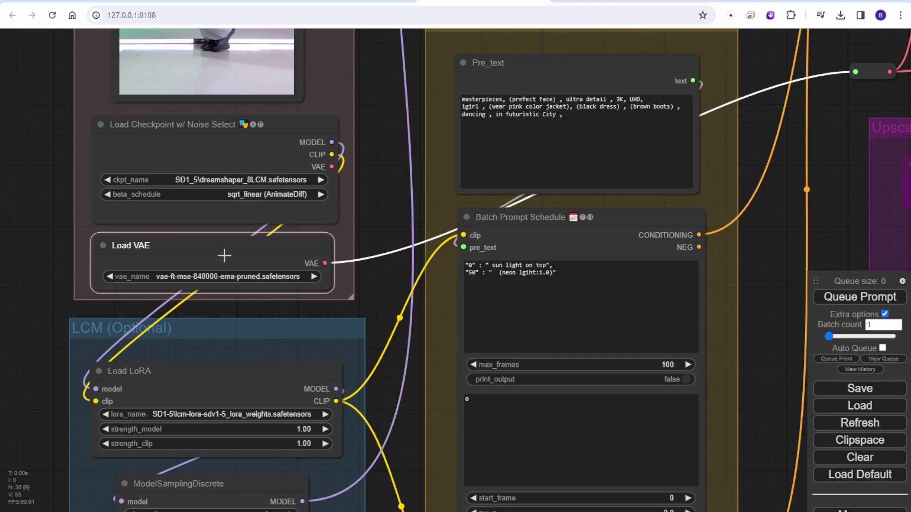
drag(388, 207, 255, 250)
scroll(255, 250, up, 3)
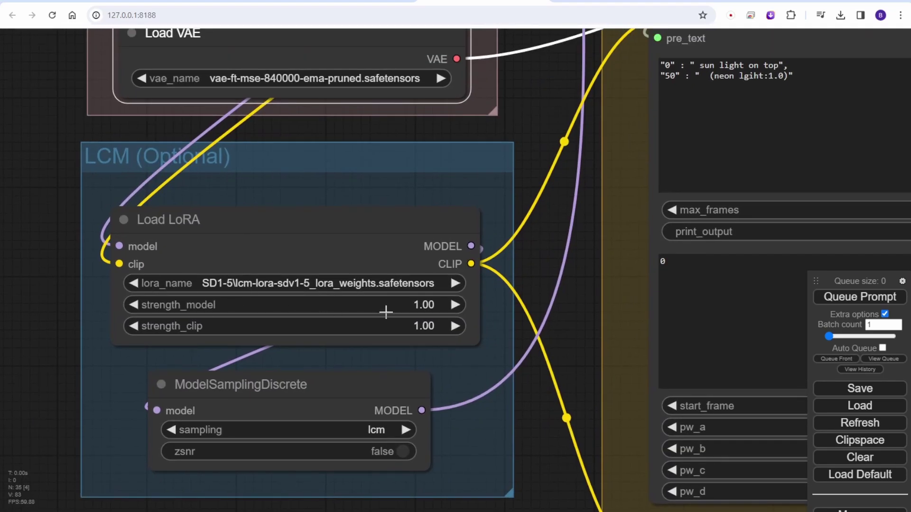
- Bypass the LCM LoRA and ModelSamplingDiscrete nodes
scroll(295, 207, down, 5)
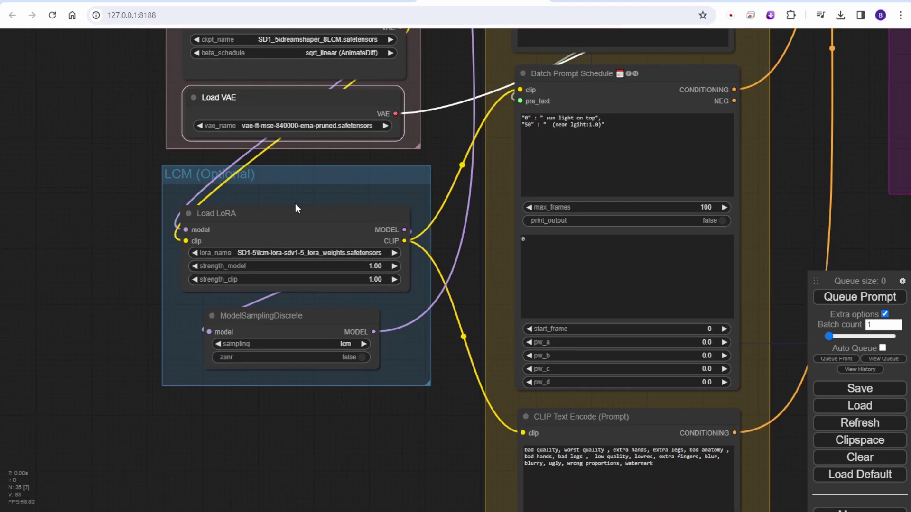
drag(426, 132, 339, 261)
right_click(218, 358)
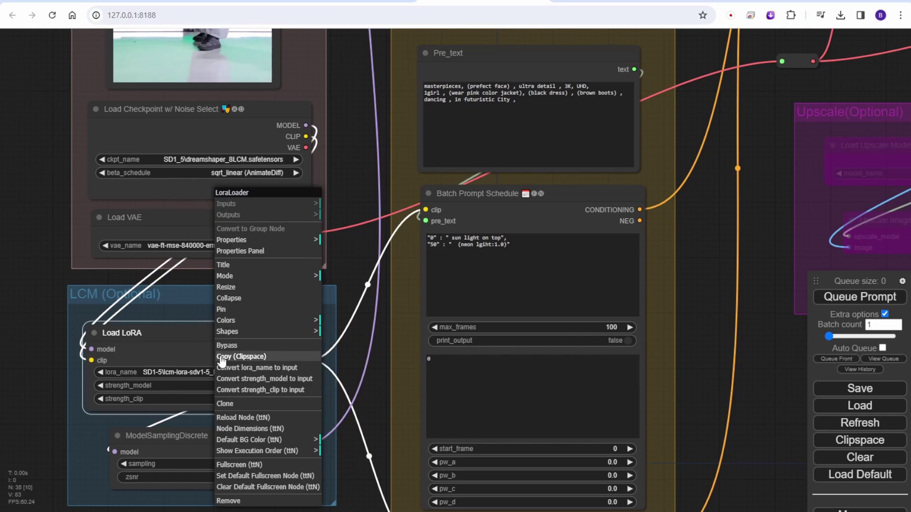
click(233, 344)
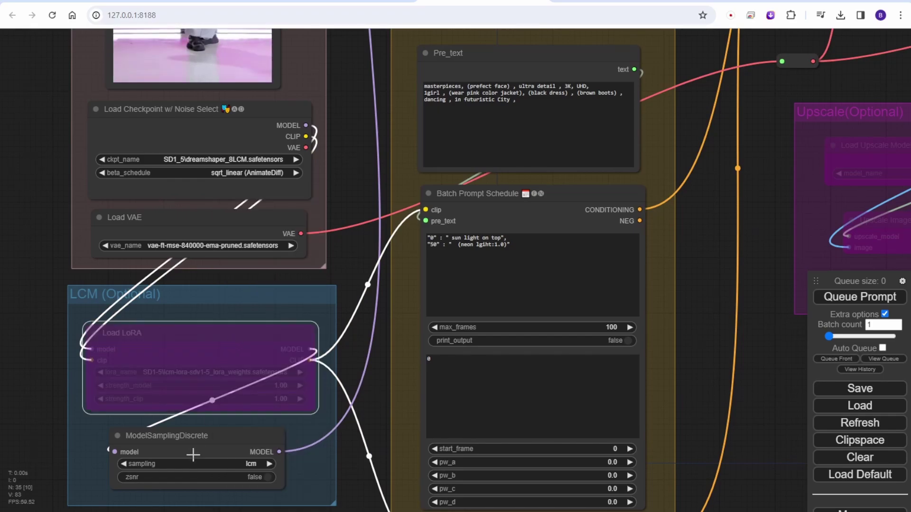
right_click(200, 446)
click(213, 356)
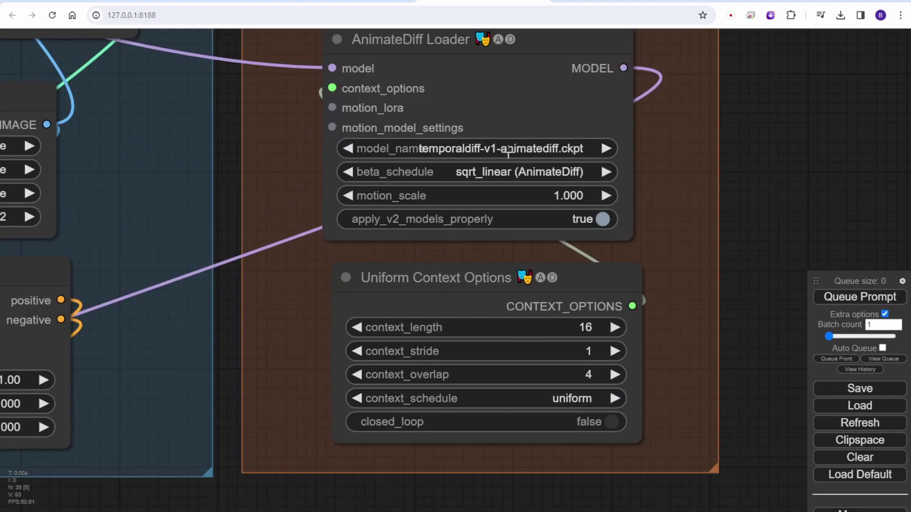
- Set the AnimateDiff Loader's motion model to mm_sd_v15_v2.ckpt
click(508, 151)
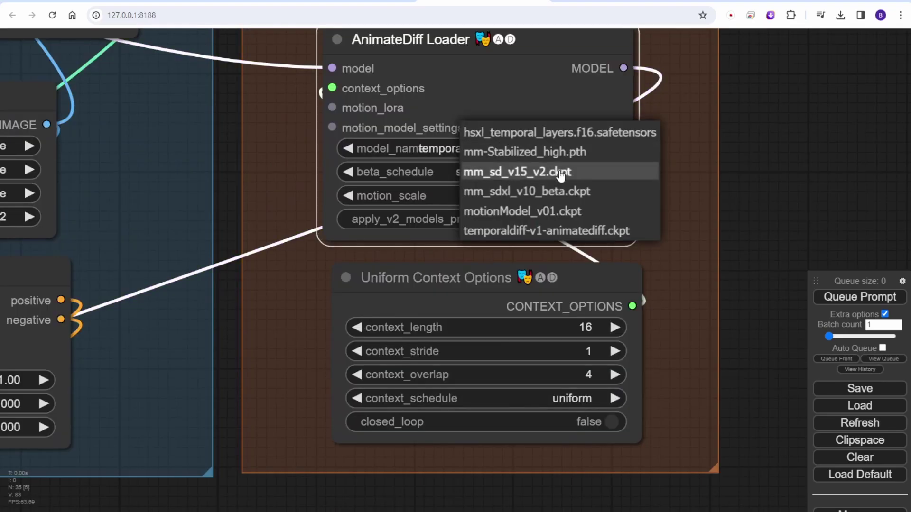
click(497, 174)
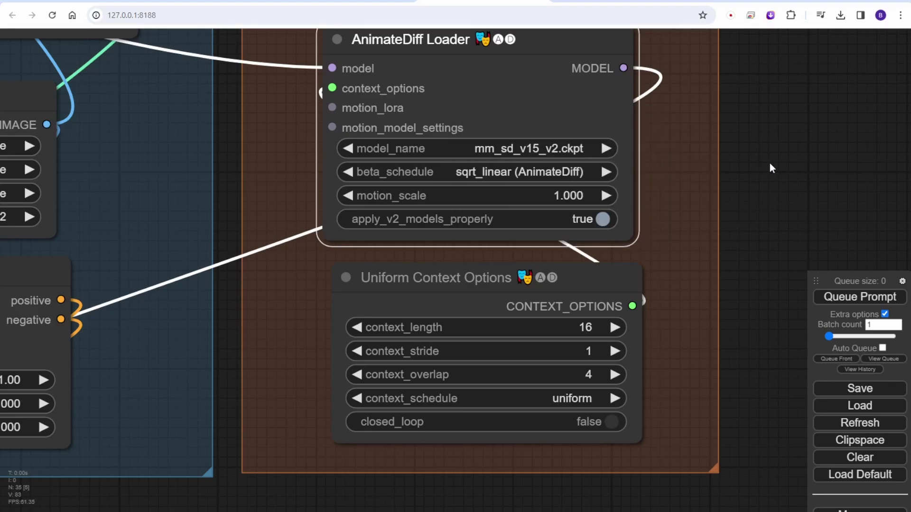
scroll(777, 261, down, 10)
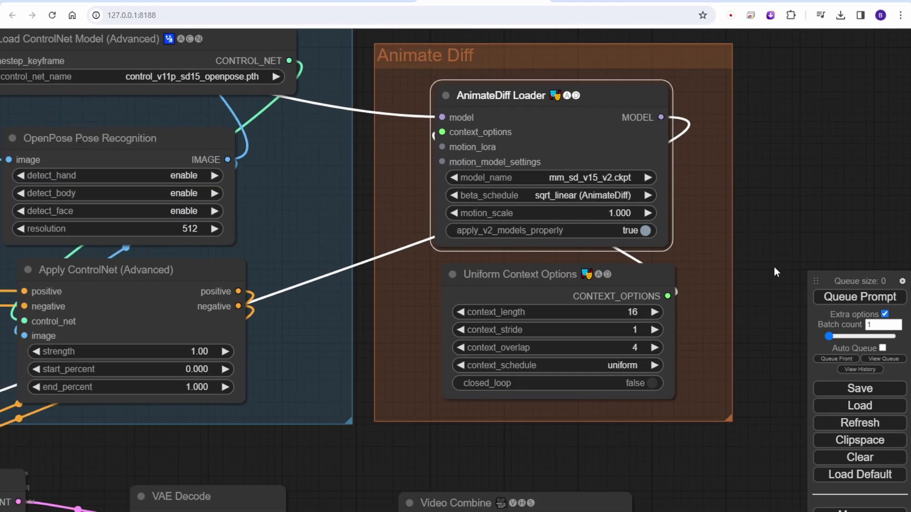
- Pan past the upscale and Prompts groups to center the Regional IPAdapter group
scroll(797, 240, down, 2)
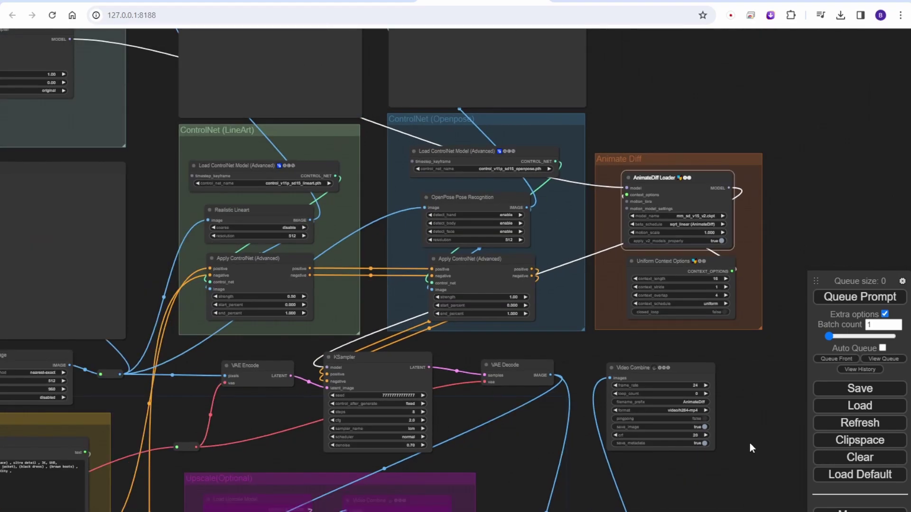
drag(749, 443, 766, 237)
scroll(765, 237, up, 2)
scroll(766, 241, up, 1)
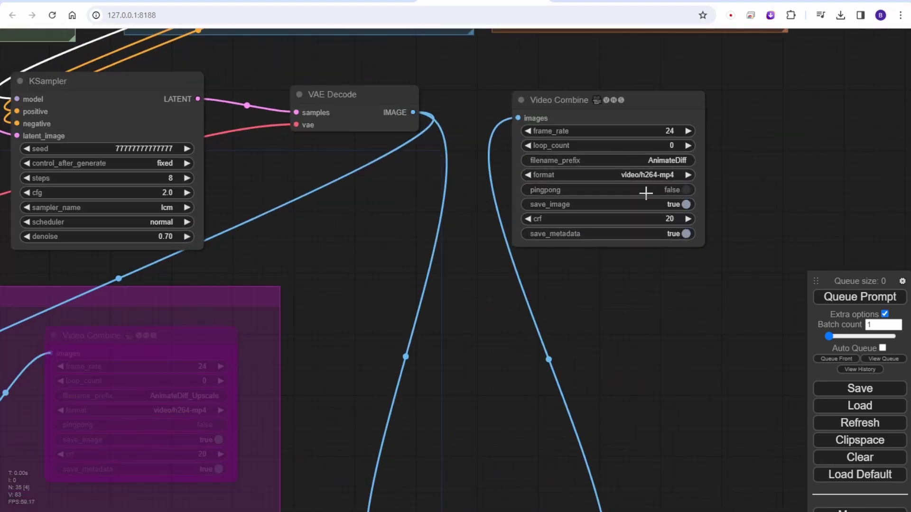
scroll(652, 292, down, 3)
drag(702, 367, 903, 424)
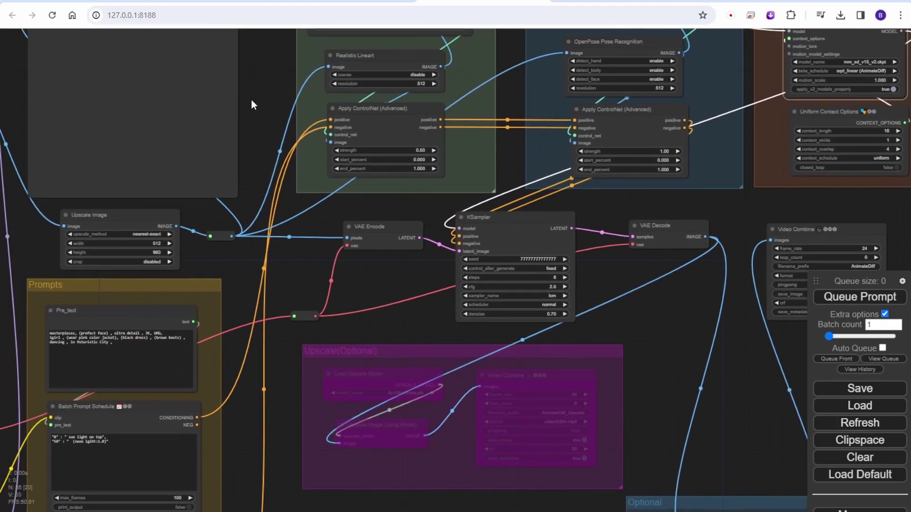
drag(251, 99, 633, 465)
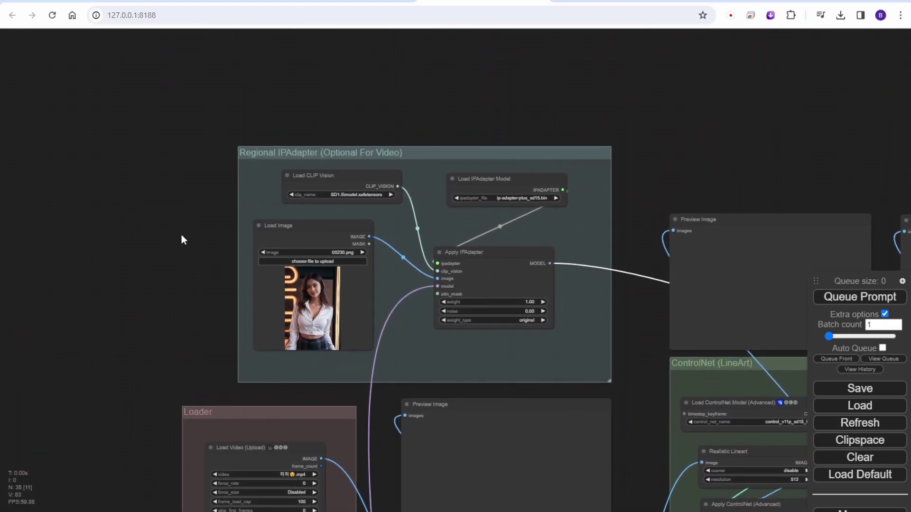
scroll(181, 236, up, 4)
drag(175, 239, 131, 237)
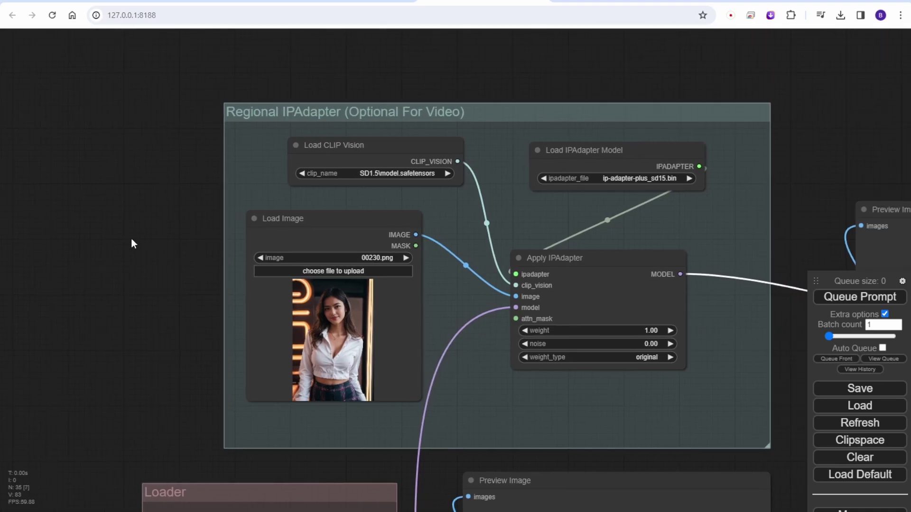
- Bring the IPAdapter reference image into view, then pan to the ControlNet and sampler nodes
scroll(341, 273, down, 5)
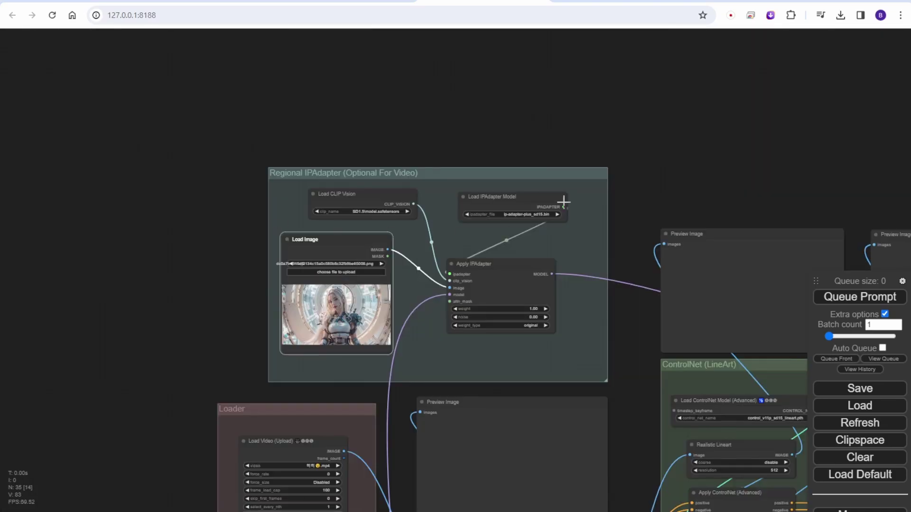
scroll(677, 209, up, 5)
drag(699, 155, 775, 46)
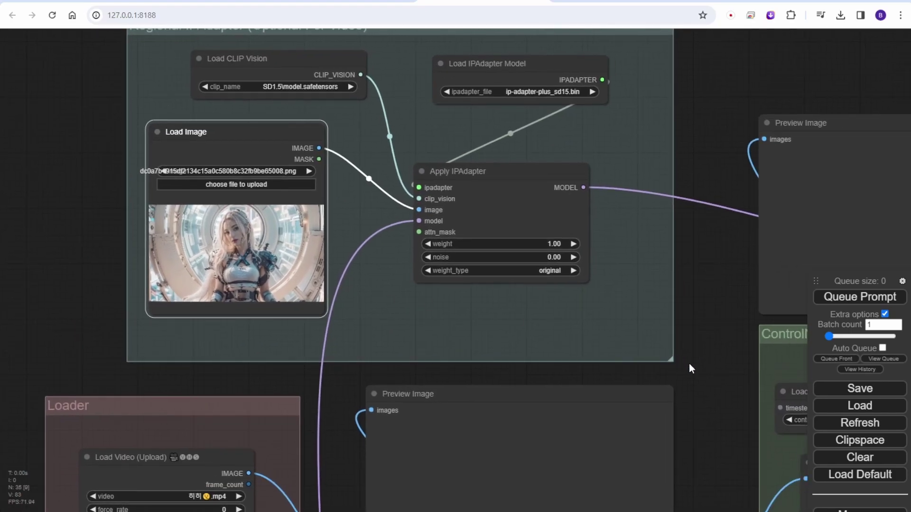
scroll(701, 375, down, 4)
drag(699, 407, 409, 33)
scroll(432, 265, down, 1)
scroll(432, 264, down, 1)
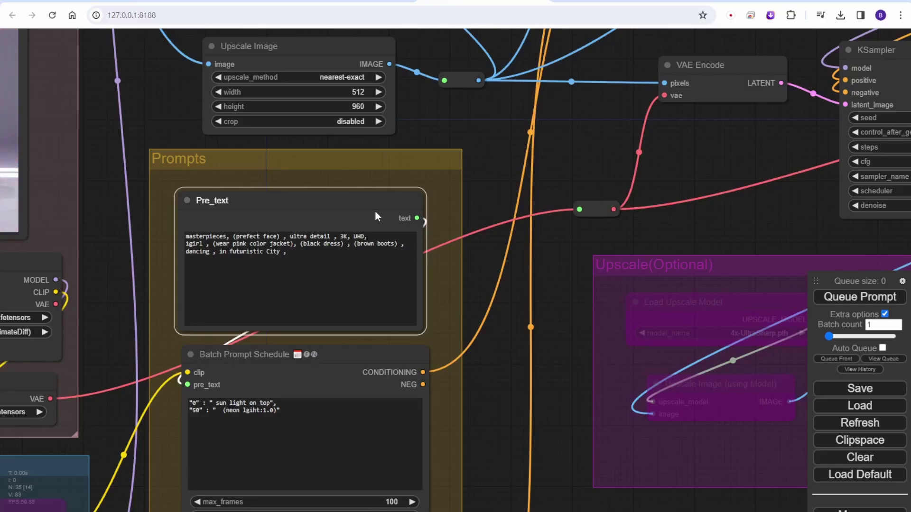
- Replace the Pre_text prompt with the cyborg portrait prompt, dropping the more_details LoRA tag for a trailing comma
click(334, 277)
key(ctrl+a)
text(8k portrait of beautiful cyborg with brown hair, intricate, elegant, highly detailed, majestic, digital photography, art by artgerm and ruan jia and greg rutkowski surreal painting gold butterfly filigree, broken glass, (masterpiece, sidelighting, finely detailed beautiful eyes: 1.2), hdr, (detailed background window to a new dimension, plants and flowers:0.7) <lora:more_details:0.45>)
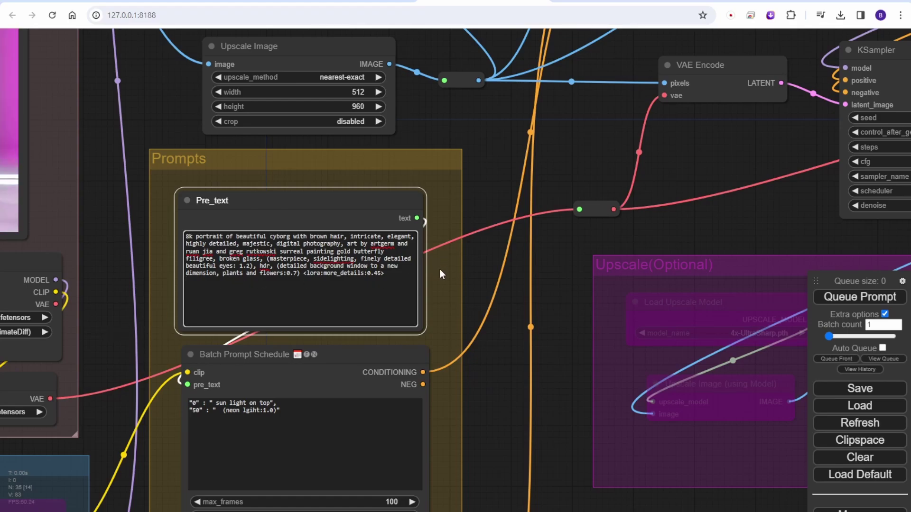
drag(390, 274, 305, 275)
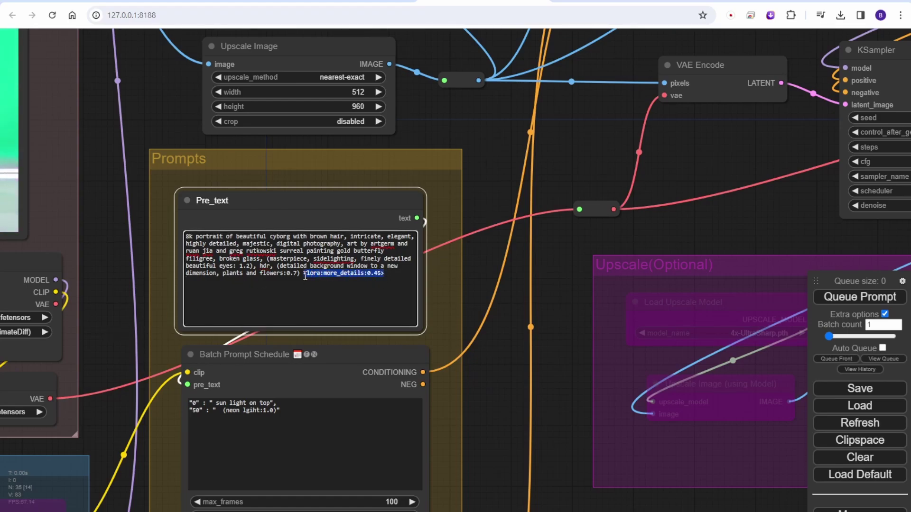
key(BackSpace)
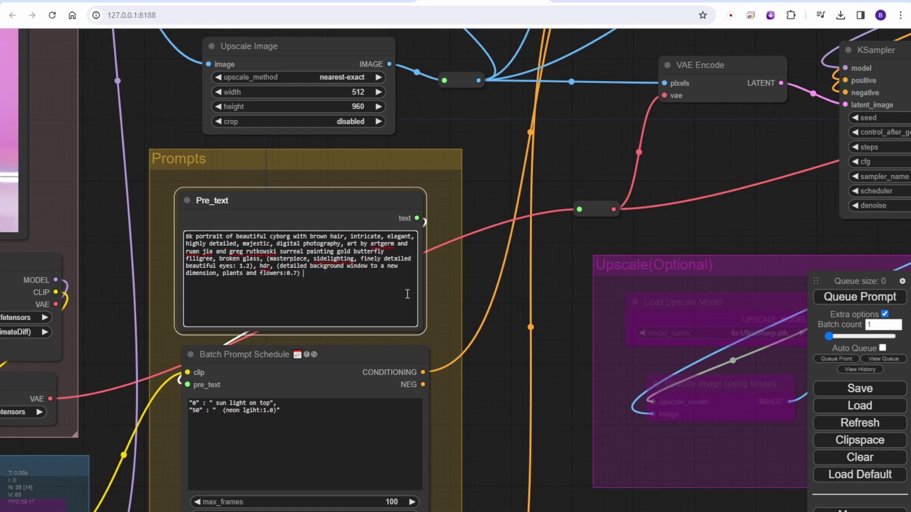
text(,)
- Review the prompt's masterpiece detail phrase, then queue the workflow with Ctrl+Enter
scroll(113, 335, down, 2)
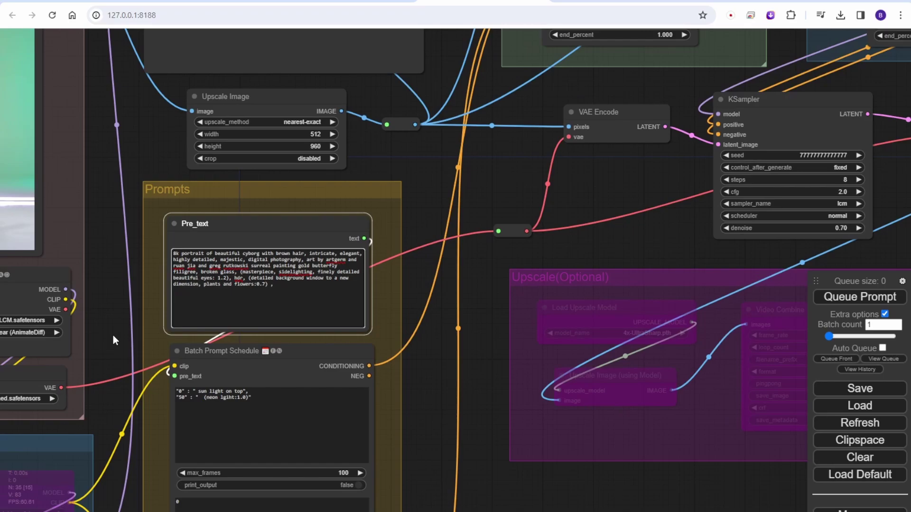
drag(101, 338, 91, 209)
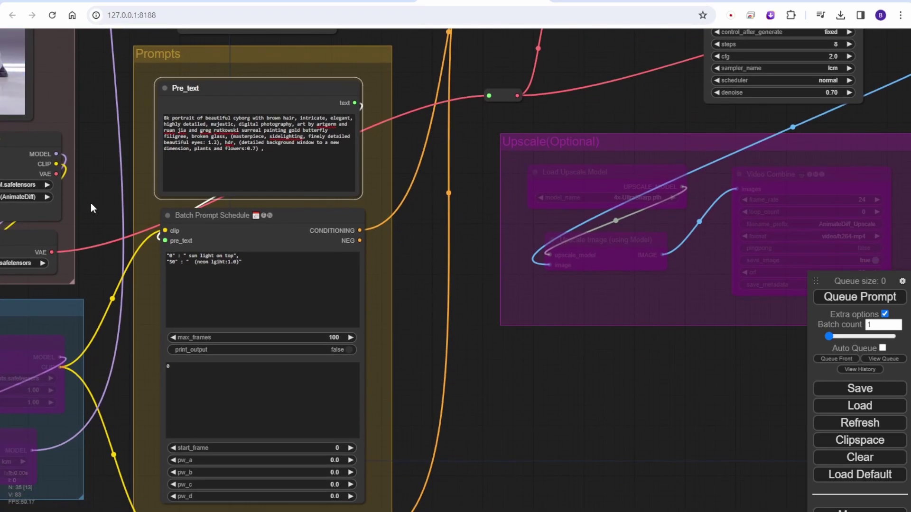
scroll(72, 269, down, 4)
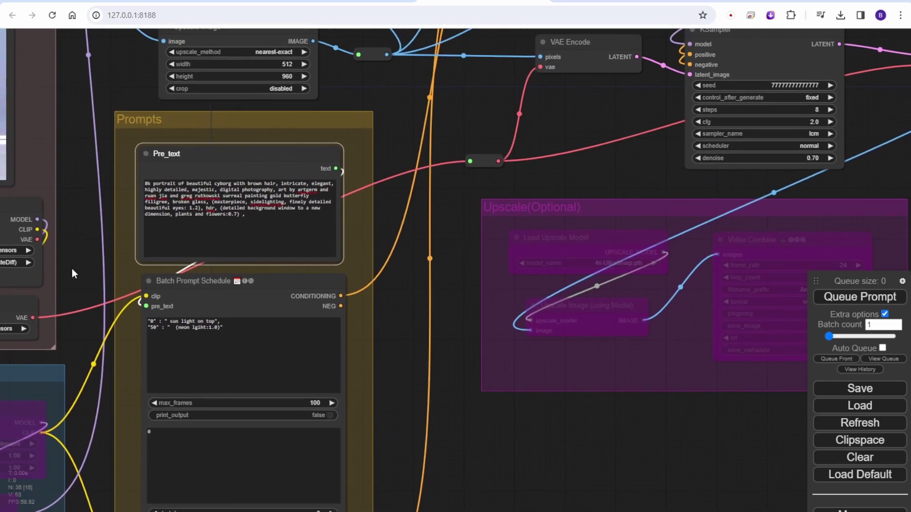
scroll(63, 228, up, 10)
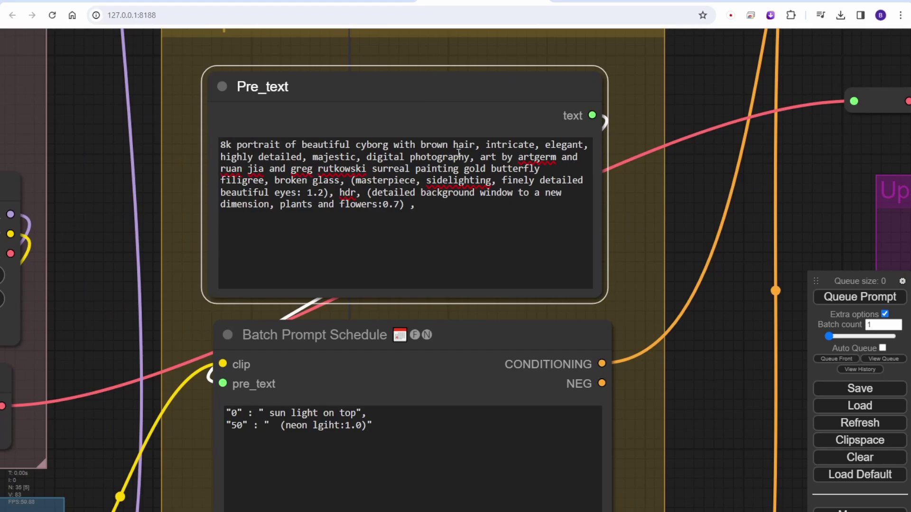
double_click(374, 182)
drag(375, 181, 539, 190)
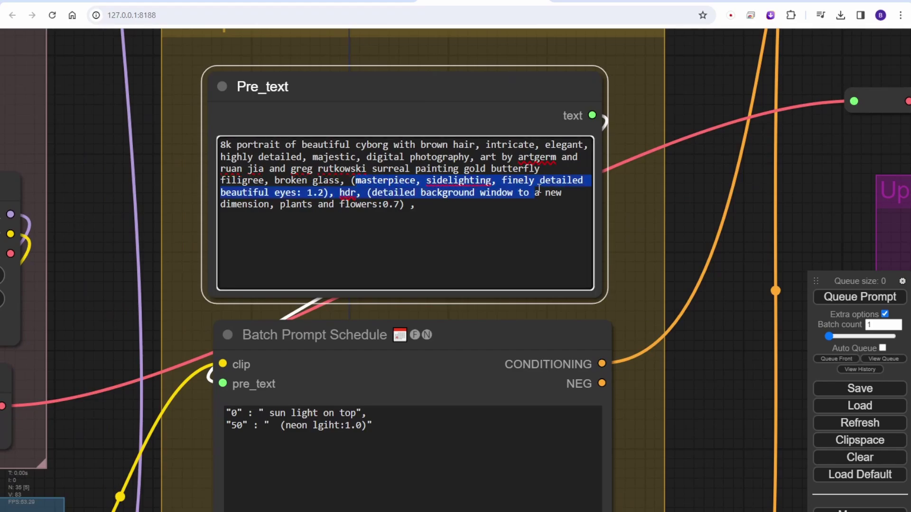
click(337, 195)
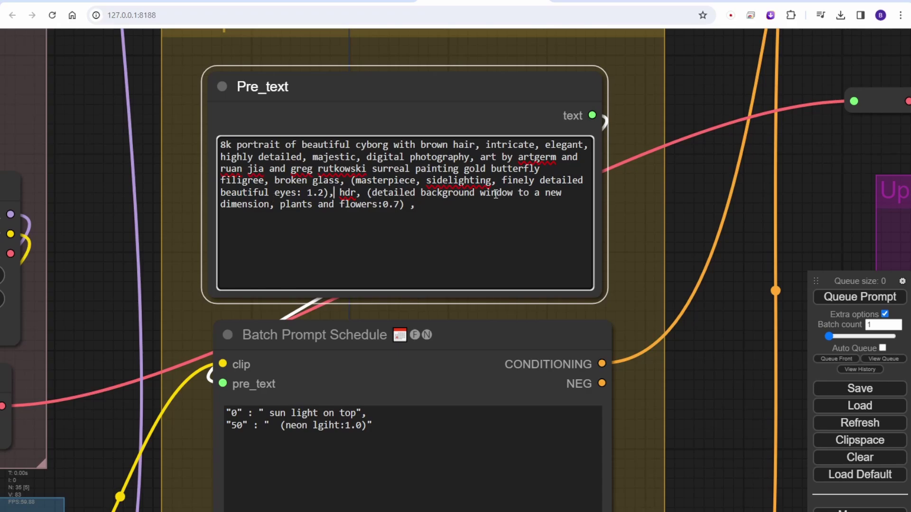
scroll(153, 164, down, 4)
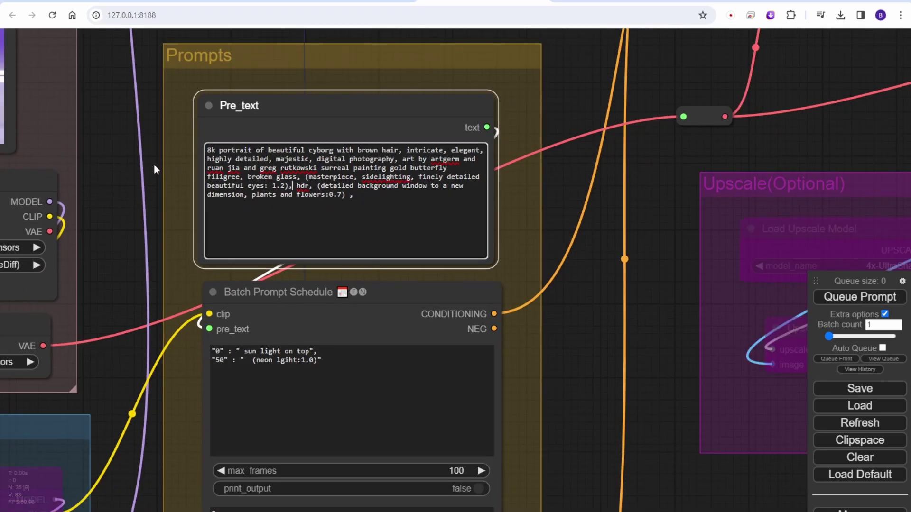
drag(119, 151, 147, 201)
scroll(137, 209, down, 6)
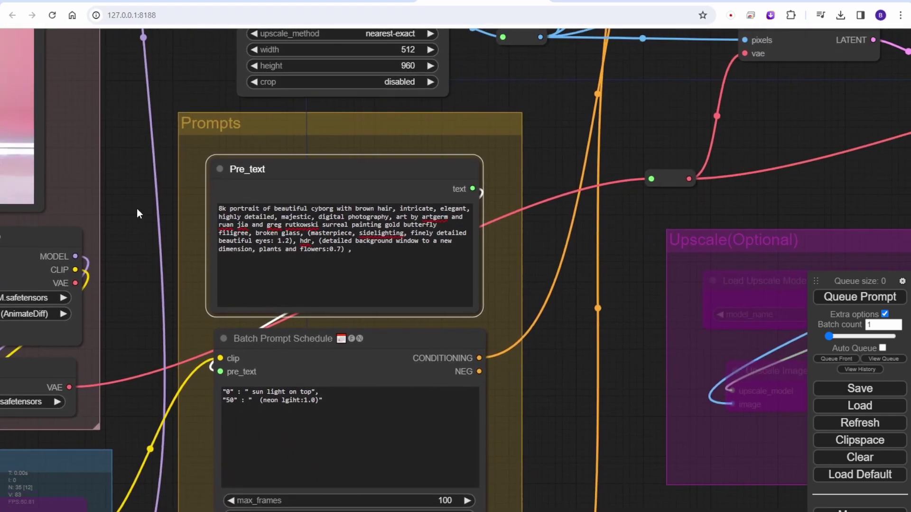
key(ctrl+Return)
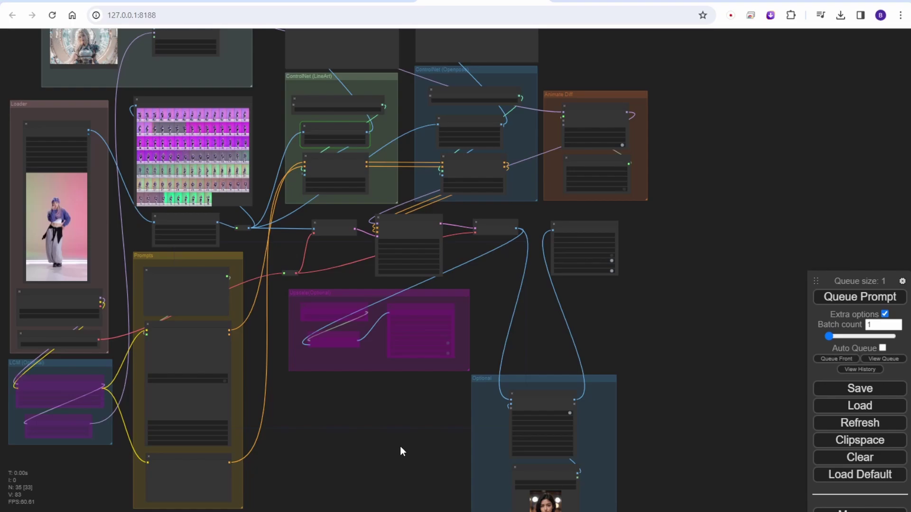
- Bring VAE Decode and Video Combine into view, move Video Combine aside, and bring up its context menu
drag(401, 446, 338, 511)
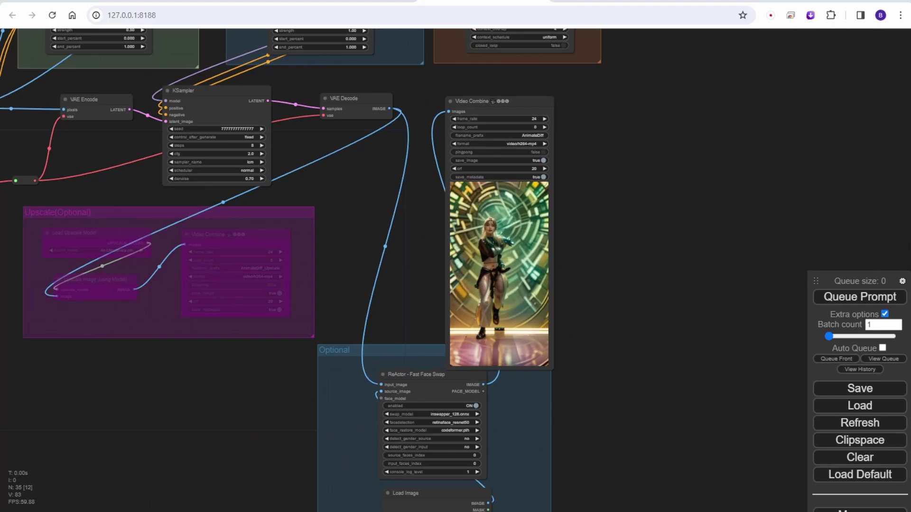
scroll(613, 272, up, 4)
scroll(613, 272, up, 1)
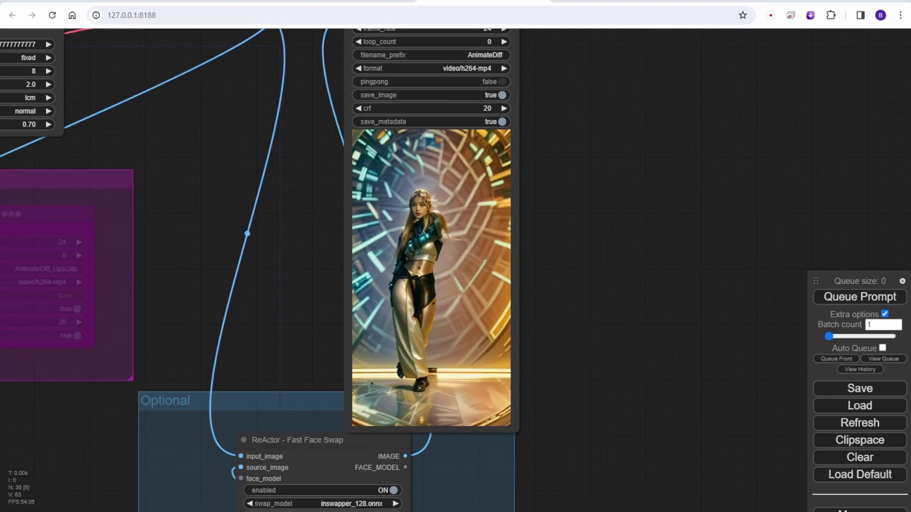
drag(562, 152, 579, 216)
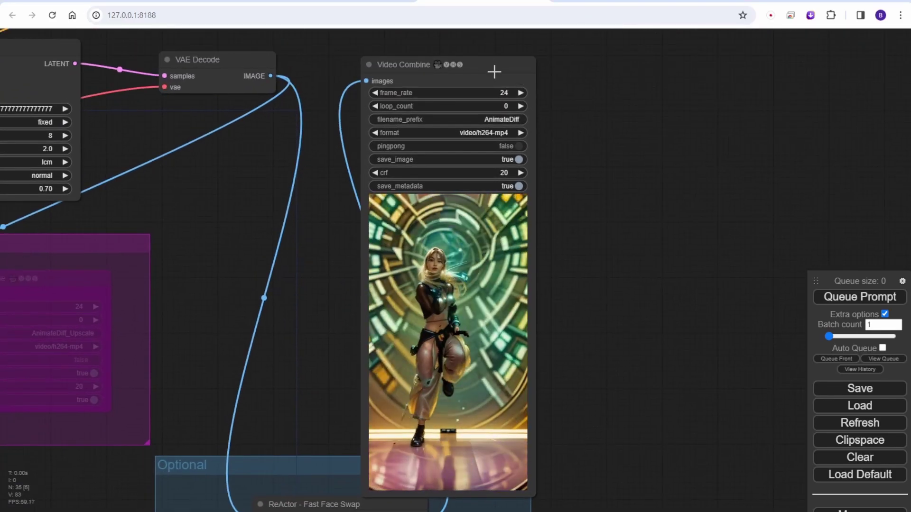
drag(492, 70, 637, 38)
right_click(619, 250)
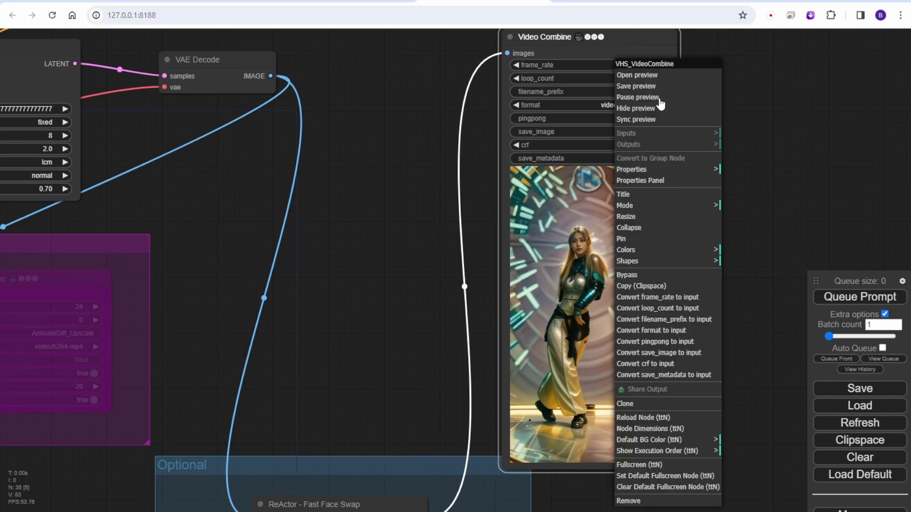
- View AnimateDiff_00012.mp4 full-page, replay it, then close the tab back to the workflow
click(657, 74)
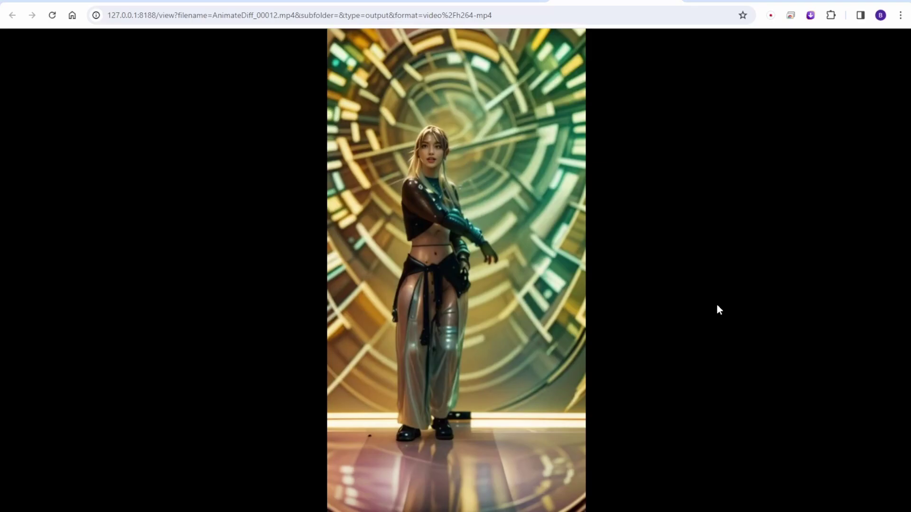
click(473, 360)
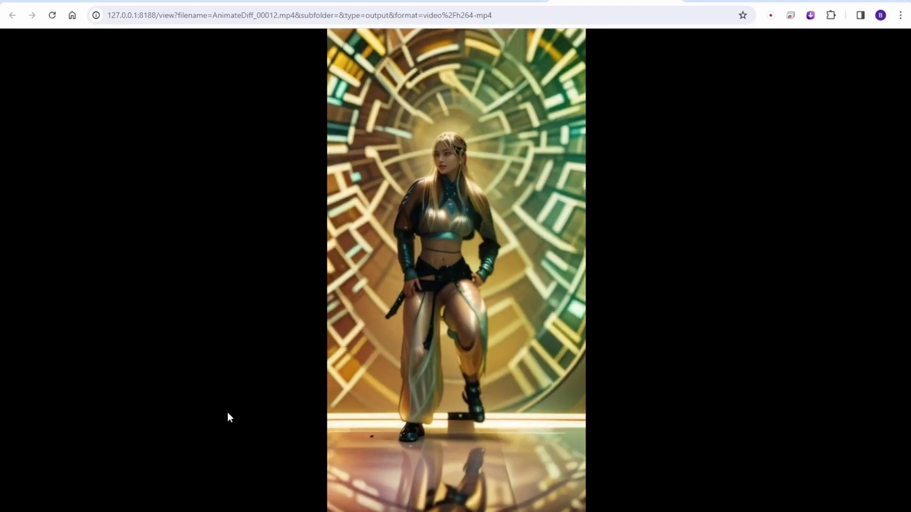
key(ctrl+w)
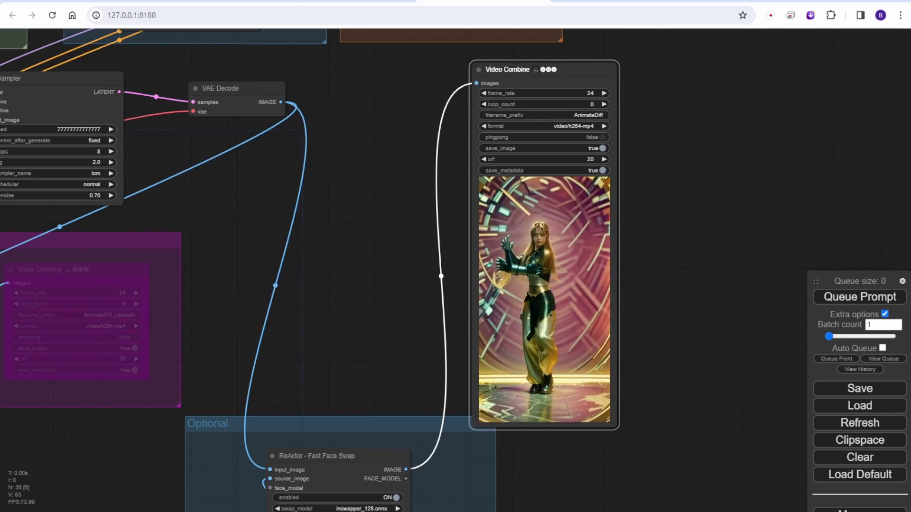
- Pan and zoom to the AnimateDiff Loader showing the mm_sdxl_v10_beta.ckpt motion model
drag(251, 224, 762, 289)
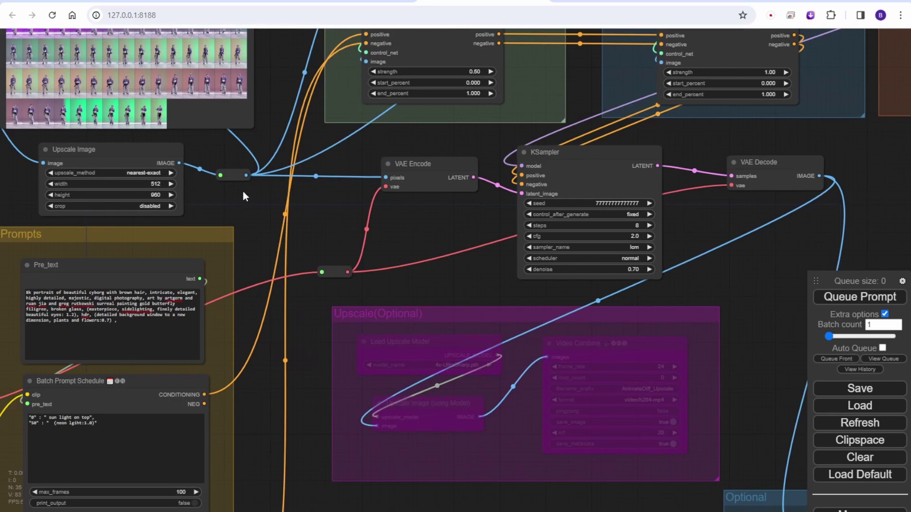
drag(288, 229, 474, 102)
scroll(473, 102, up, 6)
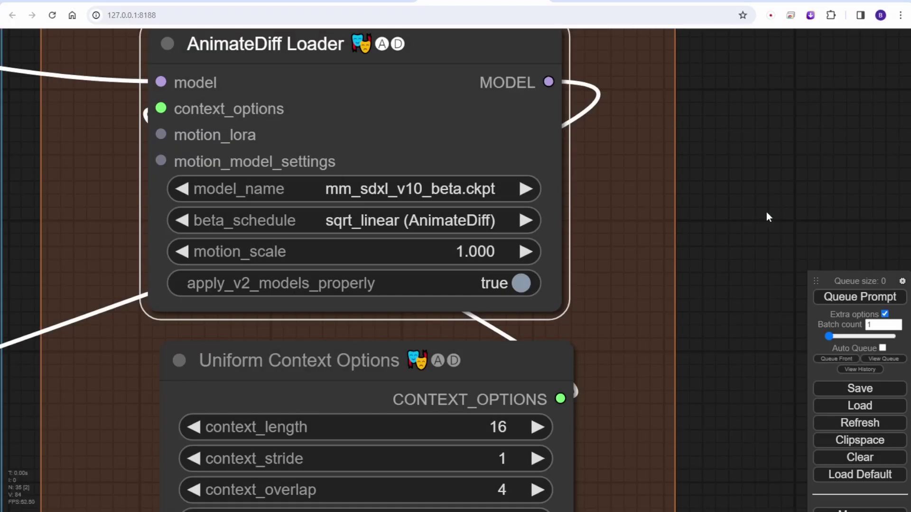
- Choose linear (AnimateDiff-SDXL) beta_schedule on AnimateDiff Loader and Load Checkpoint, then list VAE files
click(482, 221)
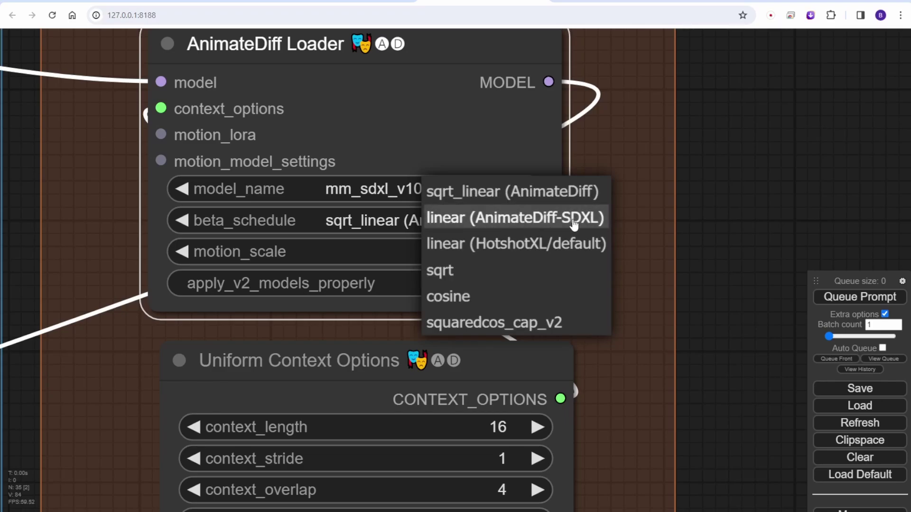
click(582, 221)
scroll(698, 209, down, 4)
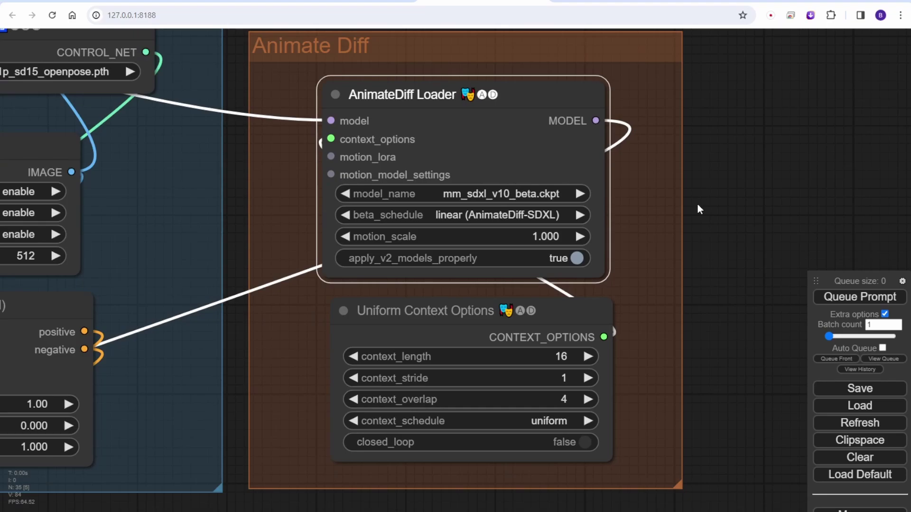
scroll(697, 209, down, 5)
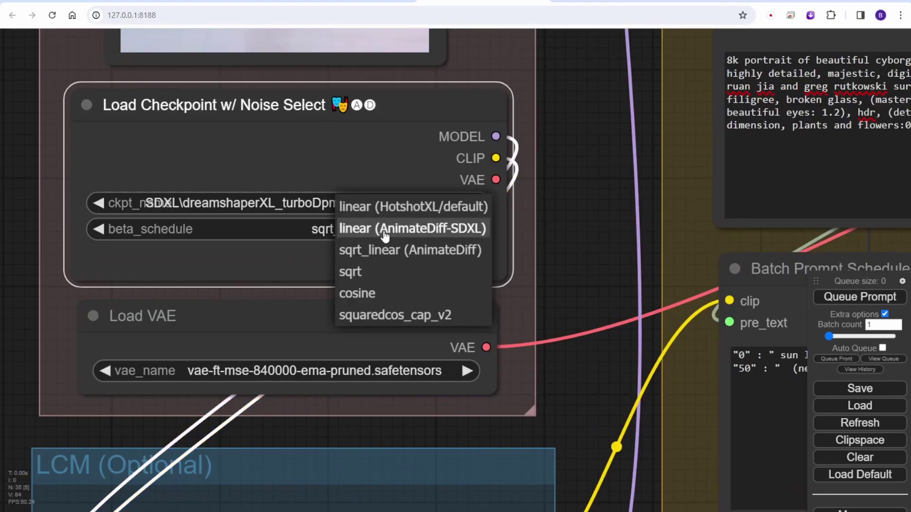
click(385, 230)
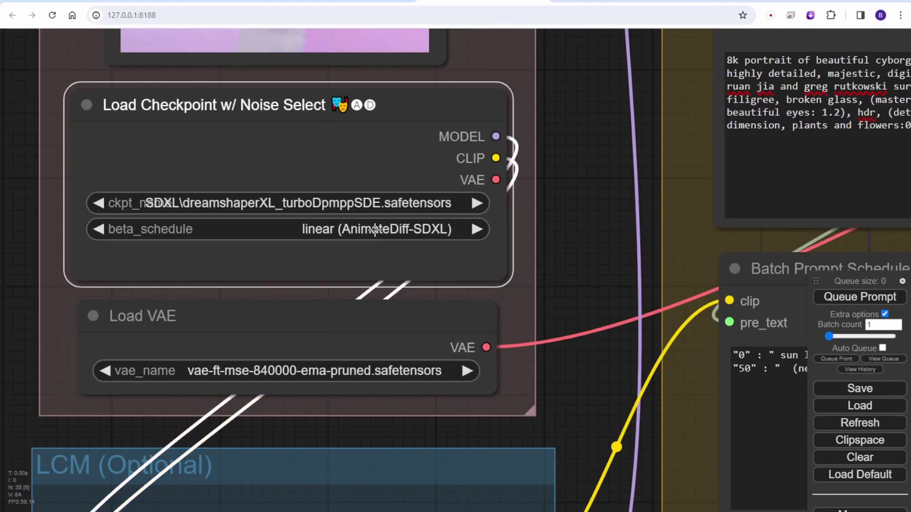
click(553, 232)
click(421, 371)
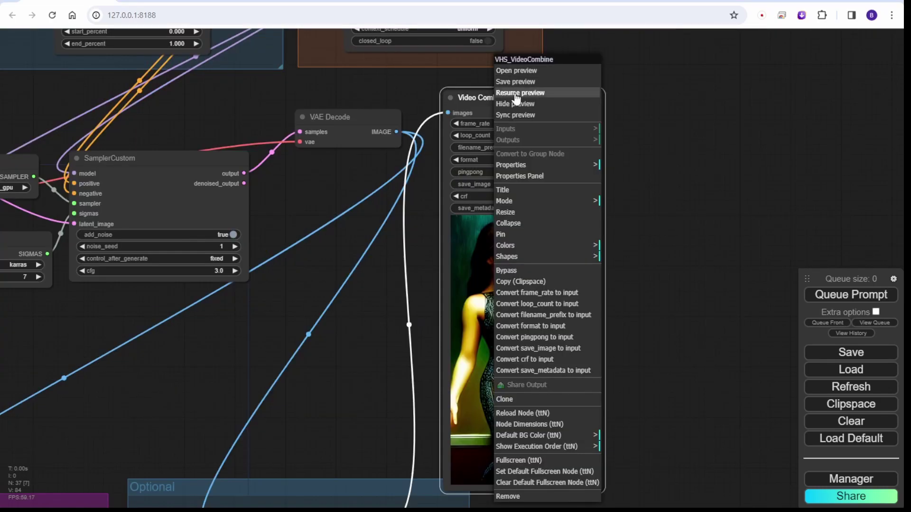
- Pause the Video Combine preview on the armored-figure frame and pan to the sampler and output
click(680, 268)
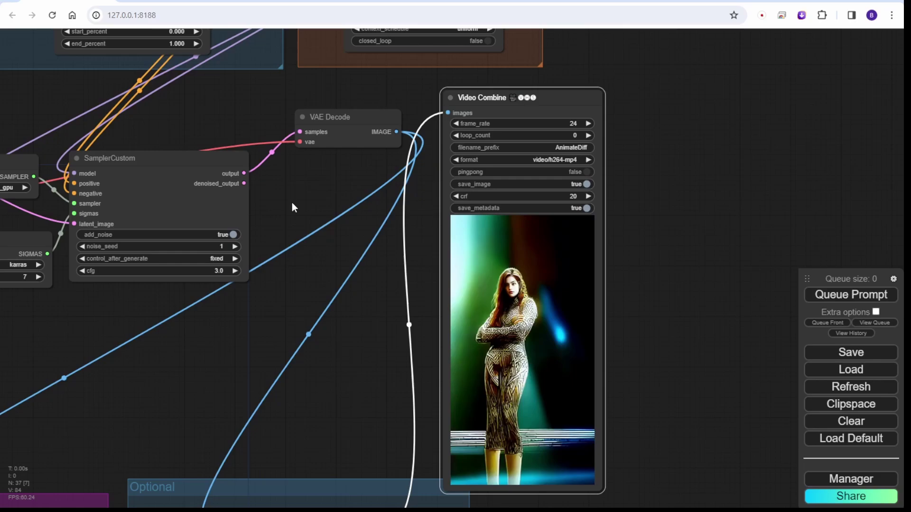
right_click(508, 255)
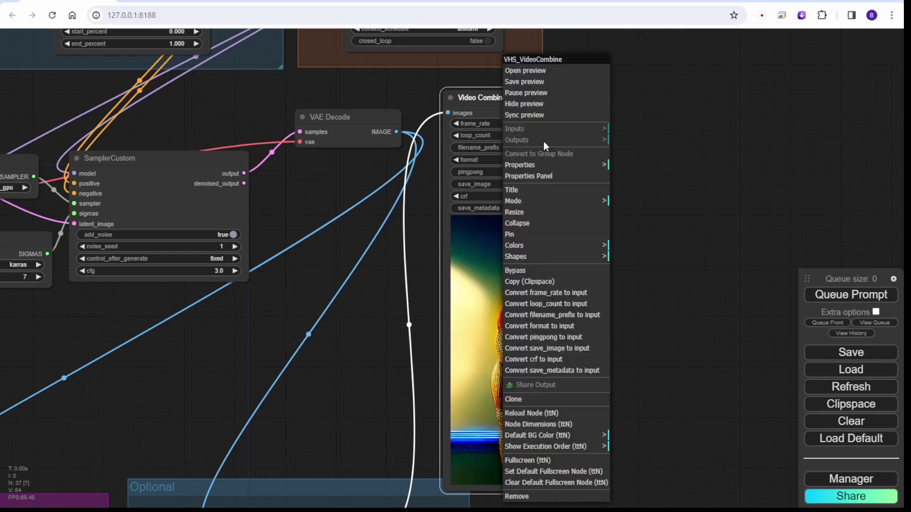
click(552, 93)
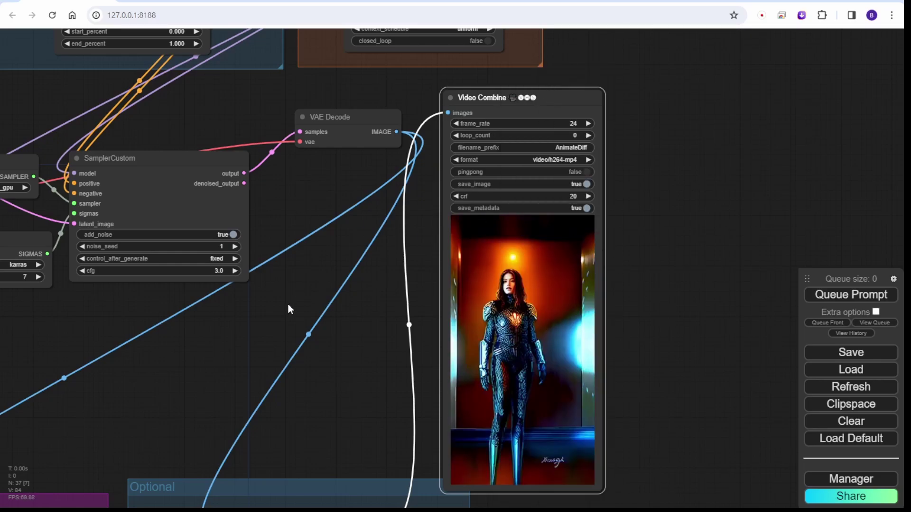
scroll(289, 310, down, 3)
drag(234, 320, 420, 334)
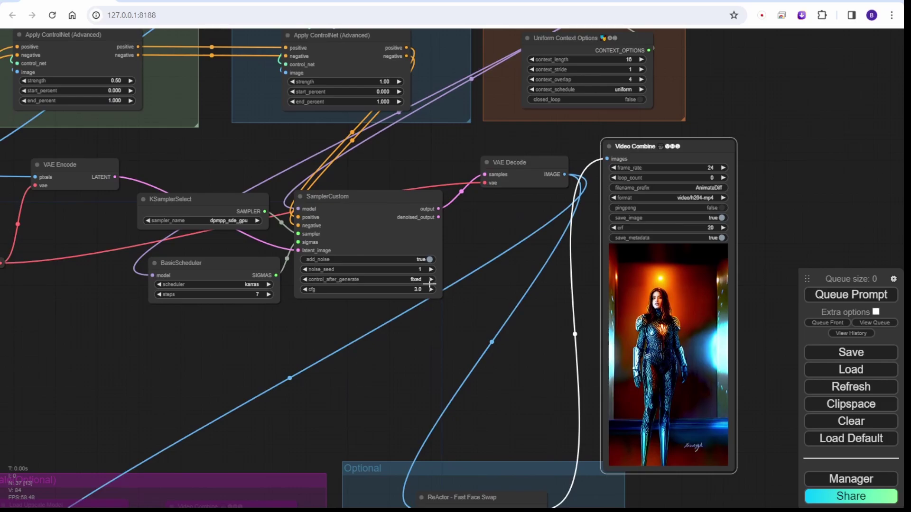